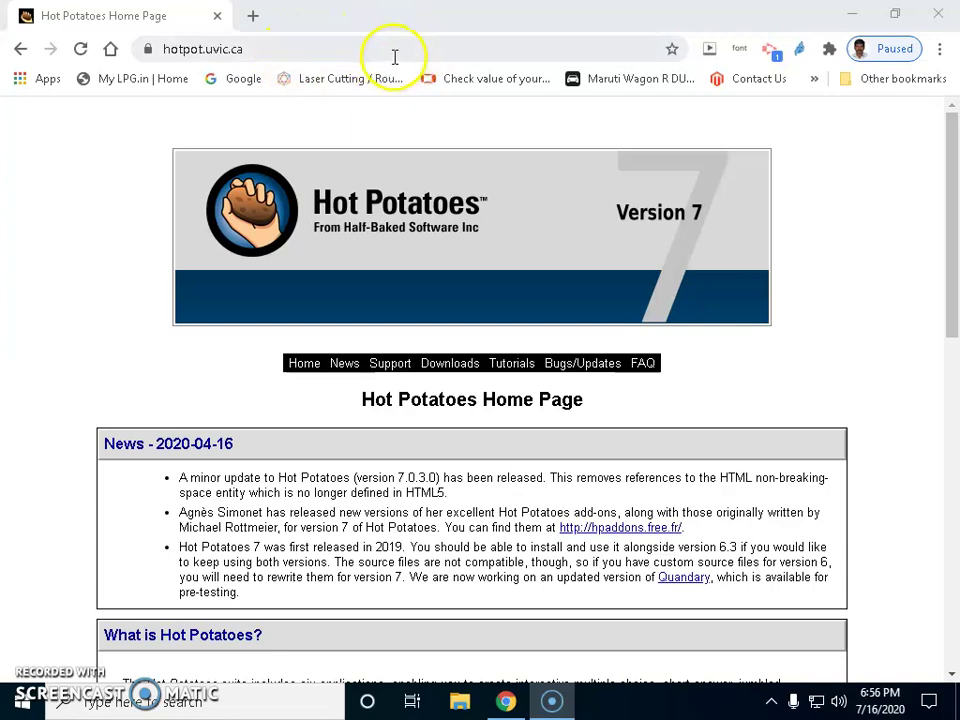
Step: Scroll down hotpot.uvic.ca to the Downloads section, then scroll back to the top
scroll(470, 408, down, 2)
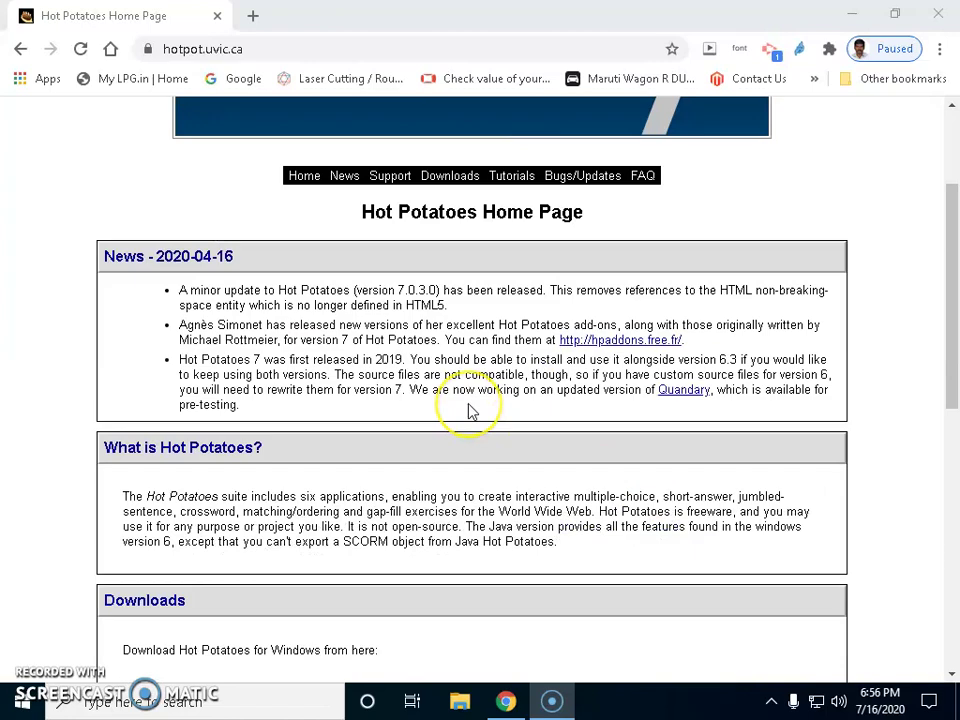
scroll(470, 410, down, 1)
scroll(472, 410, down, 1)
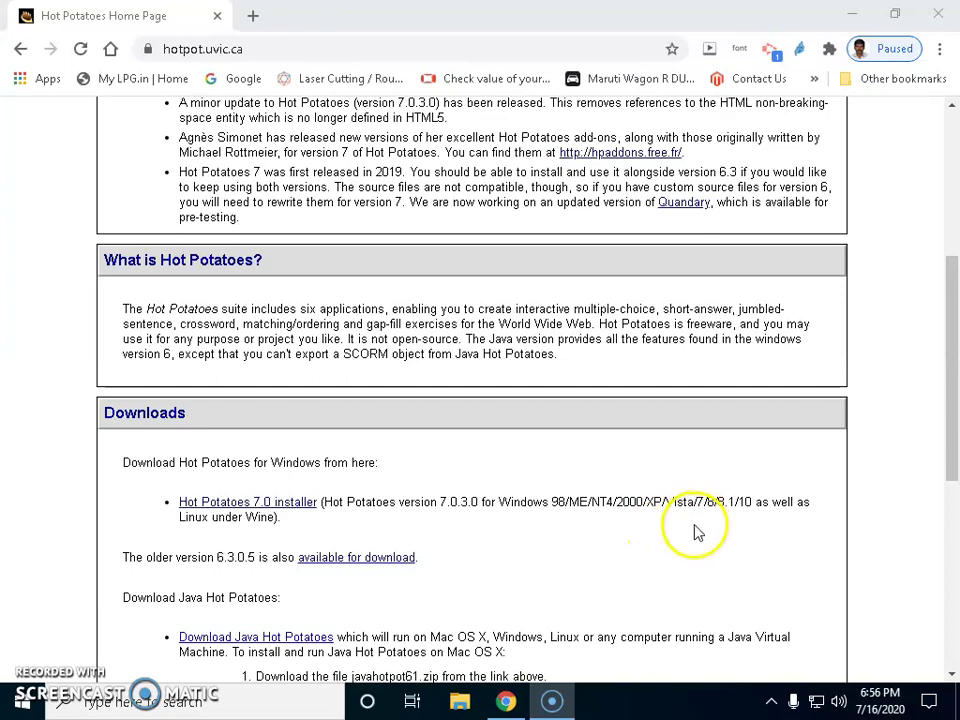
scroll(665, 570, down, 3)
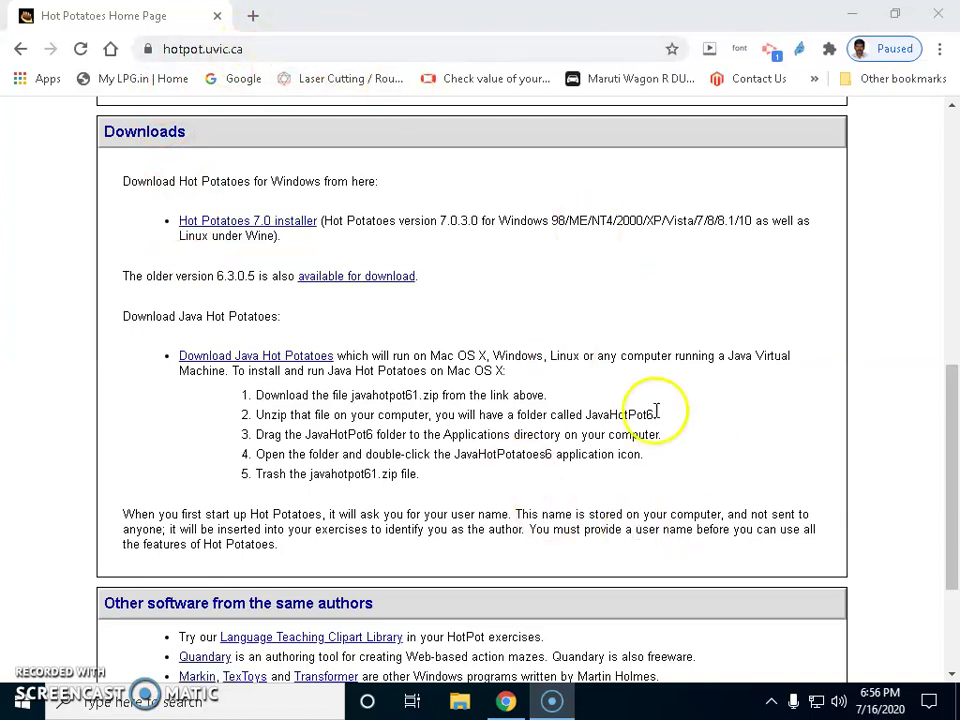
scroll(677, 437, up, 8)
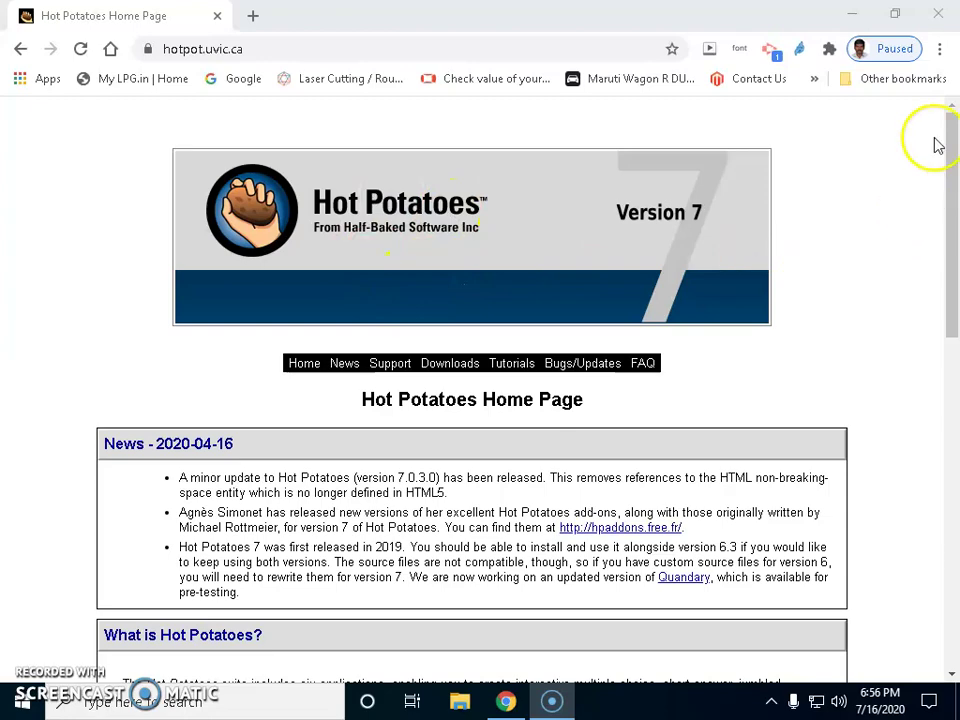
Step: Close Chrome, launch Hot Potatoes 7, and look over the JQuiz, JCross and JMix potatoes
click(938, 14)
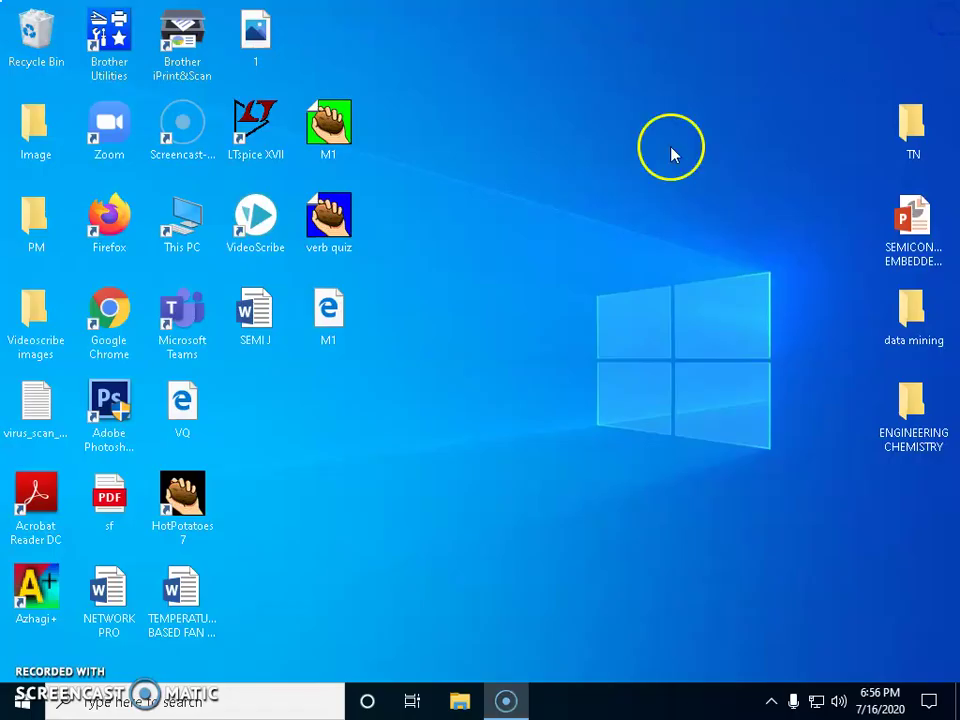
double_click(185, 507)
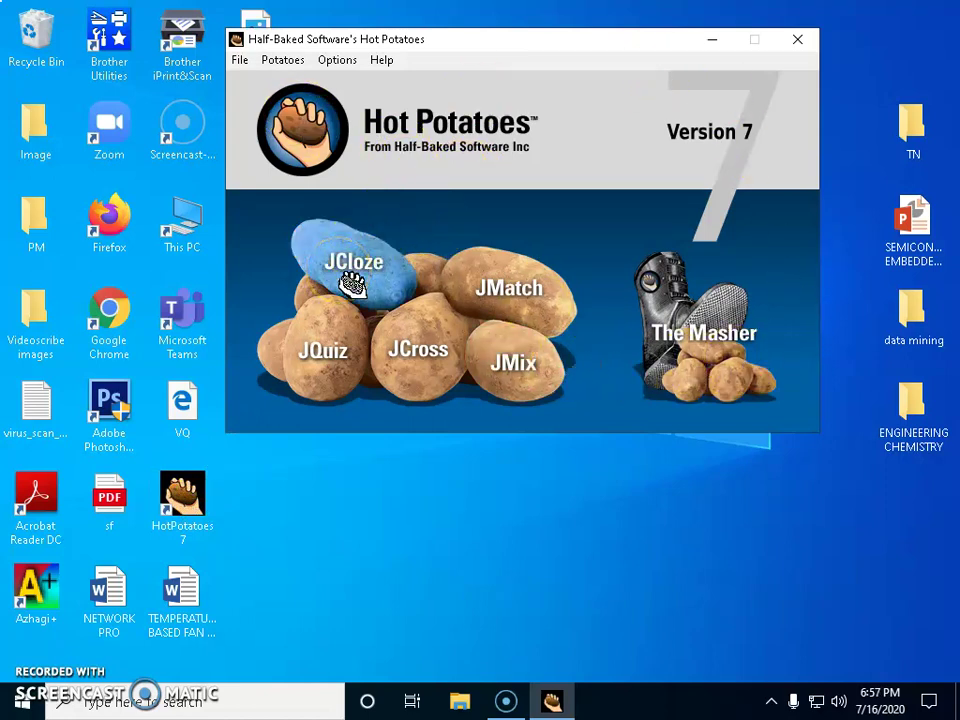
click(320, 376)
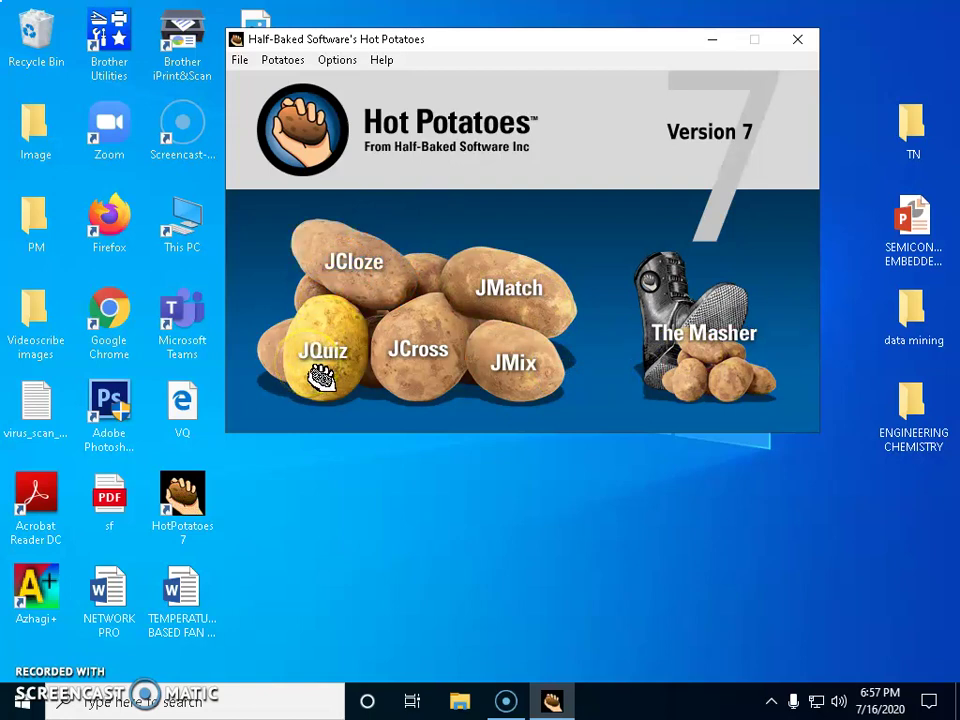
click(443, 370)
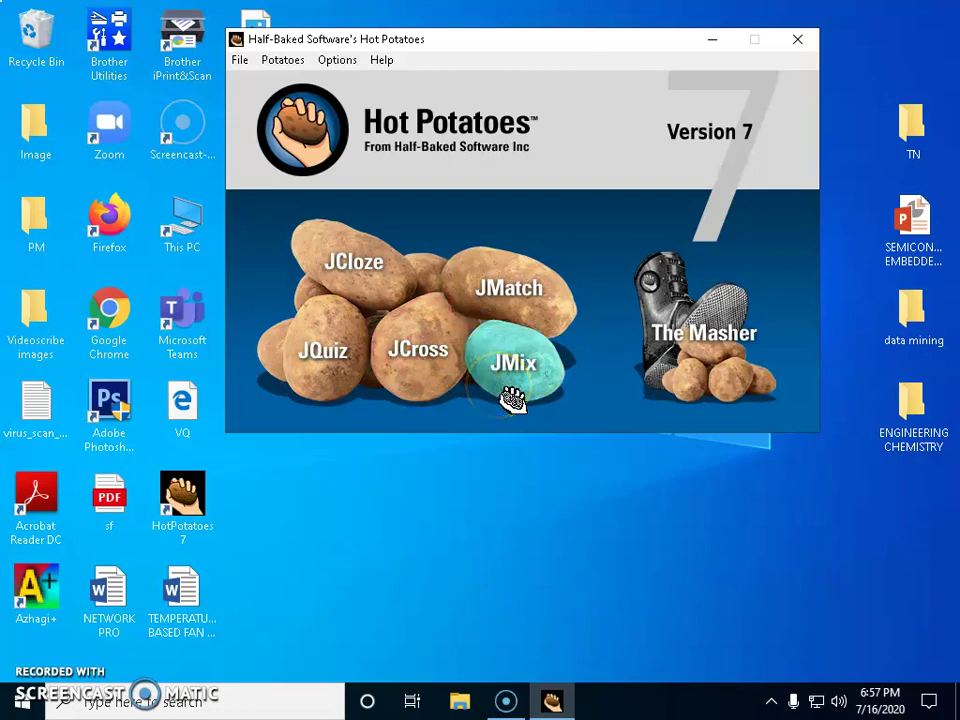
click(535, 296)
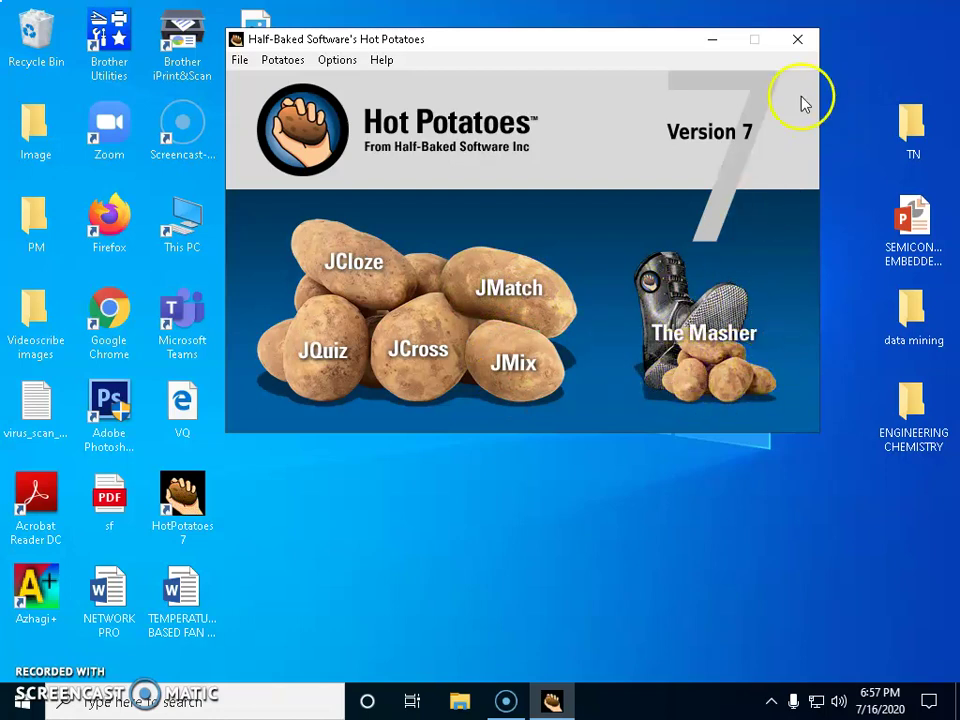
Step: Start a JCloze exercise titled 'Fill in the blanks with appropriate forms of verbs given in the brackets'
click(375, 259)
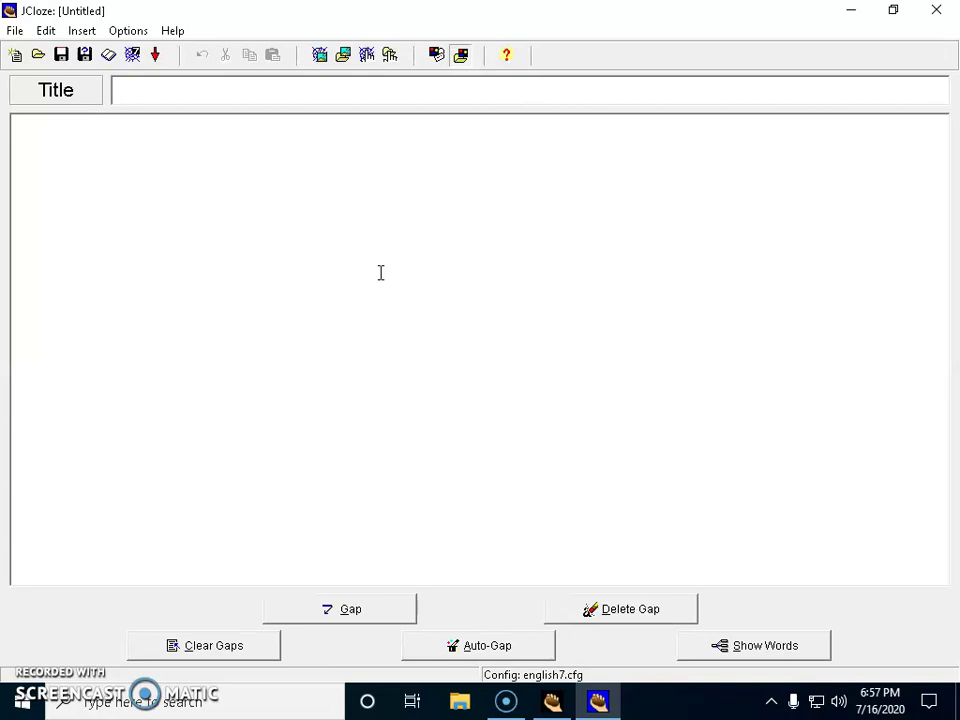
click(266, 96)
text(Fill in the )
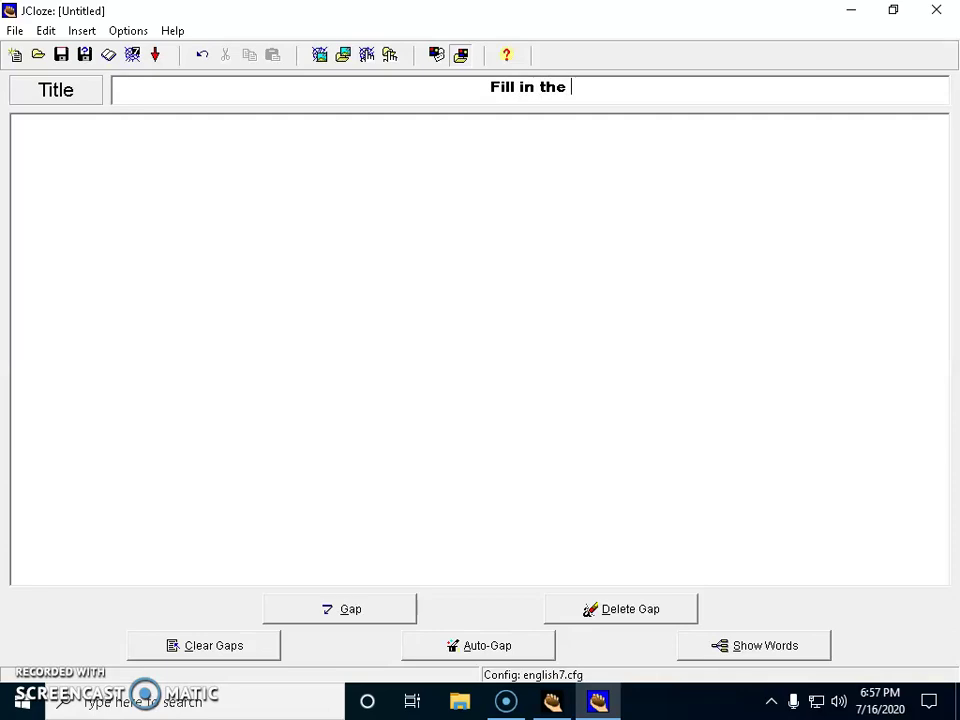
text(blanks )
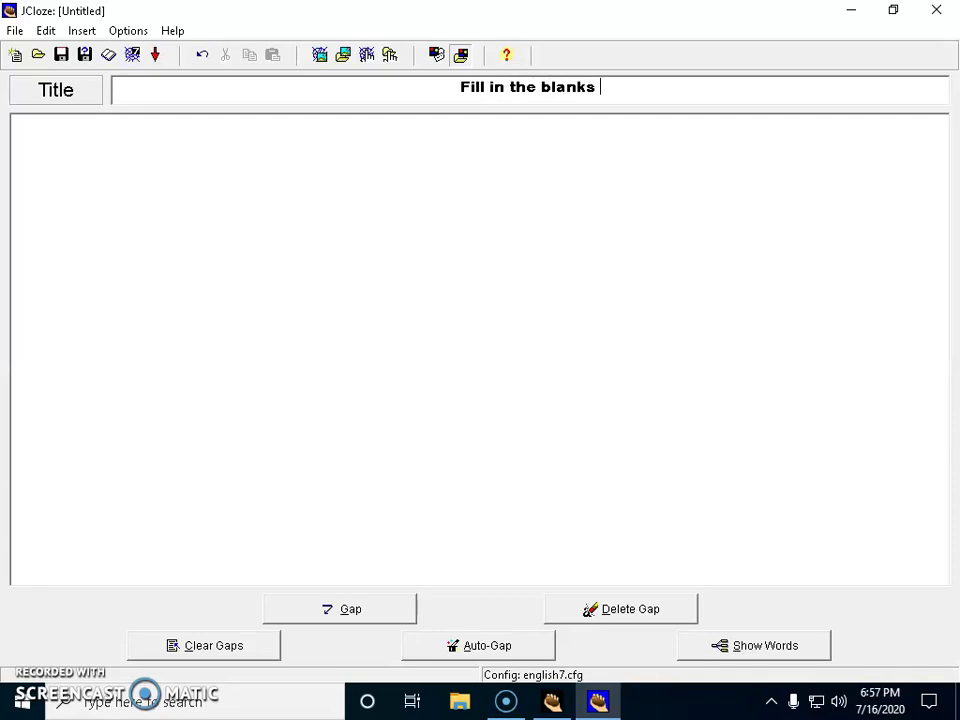
text(with appro)
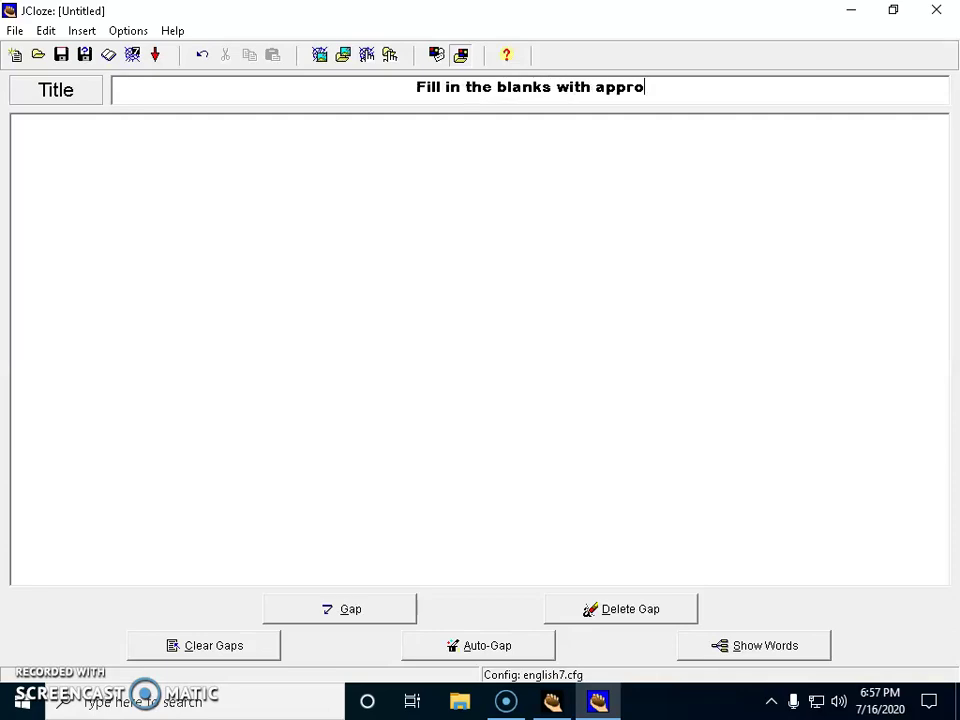
text(priate f)
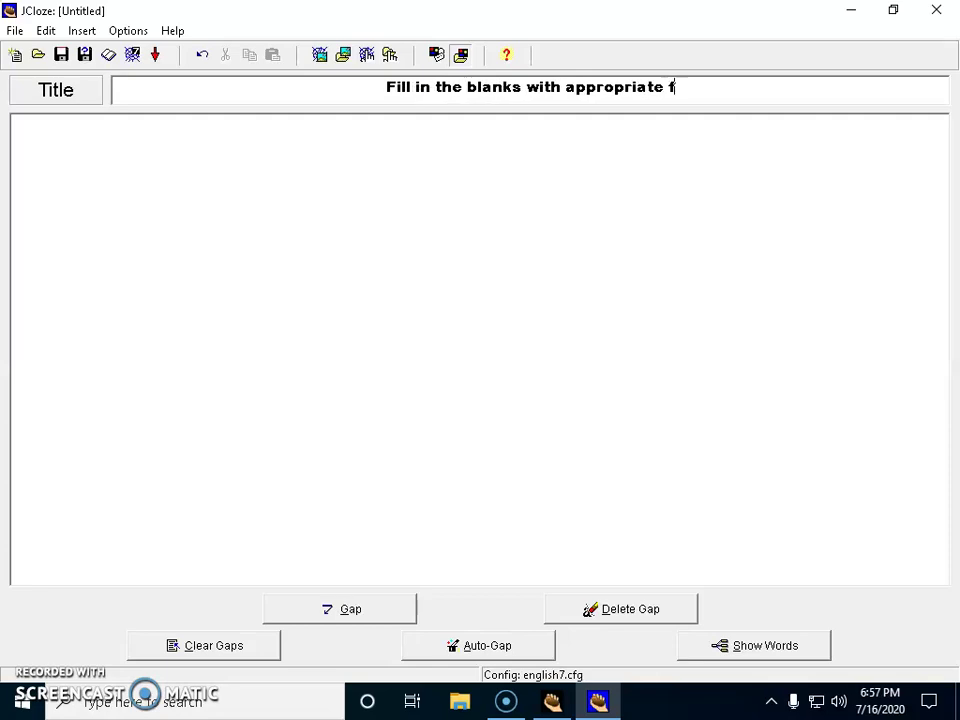
text(orms of ver)
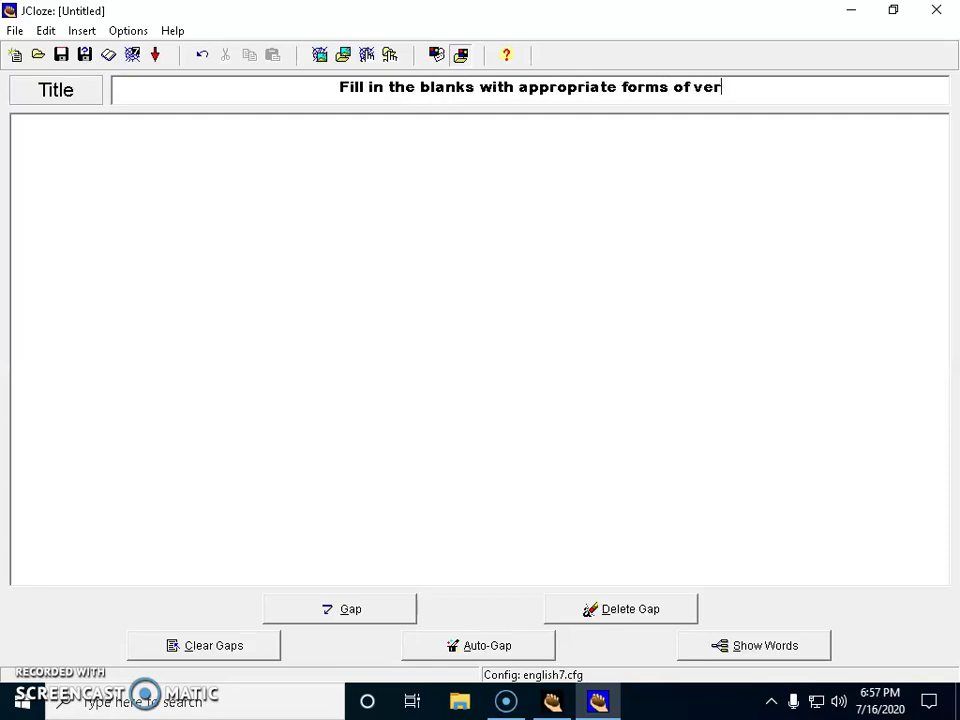
text(bs given )
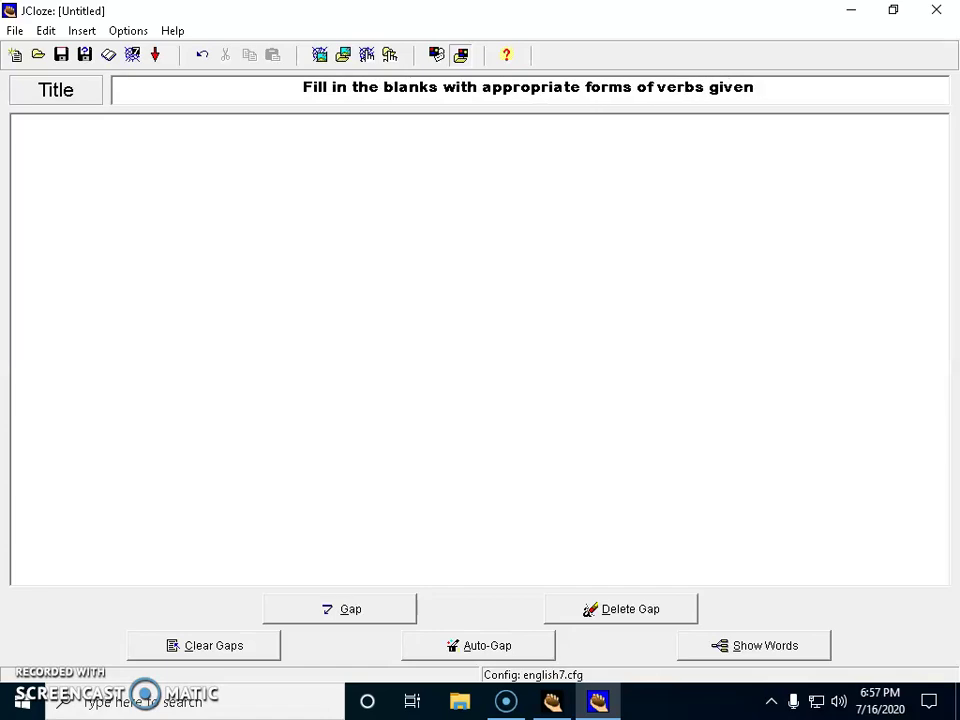
text(in the b)
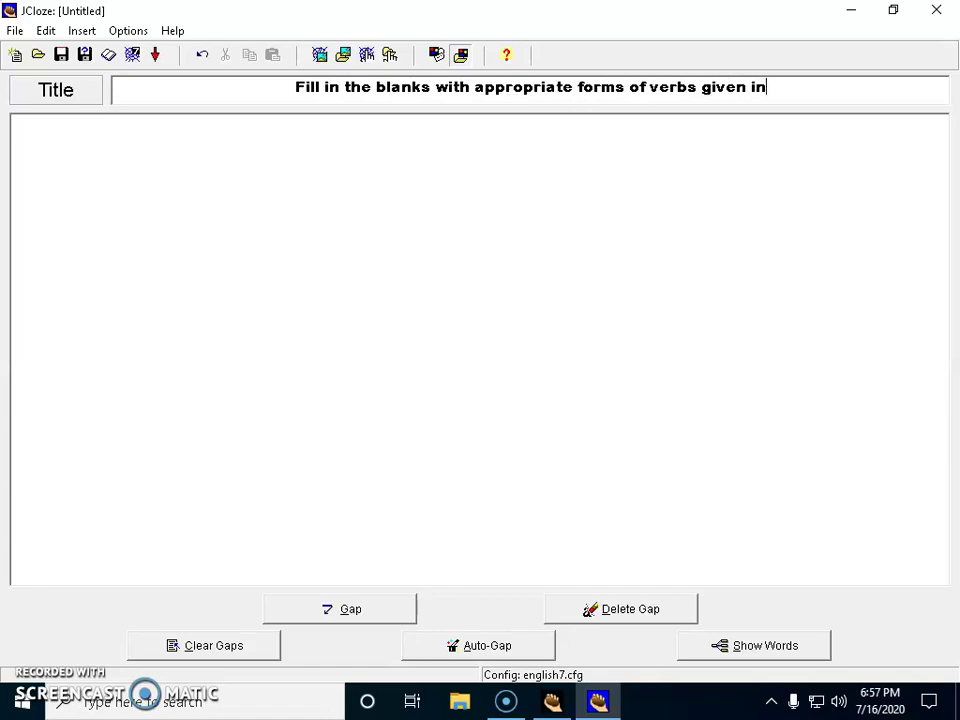
text(ra)
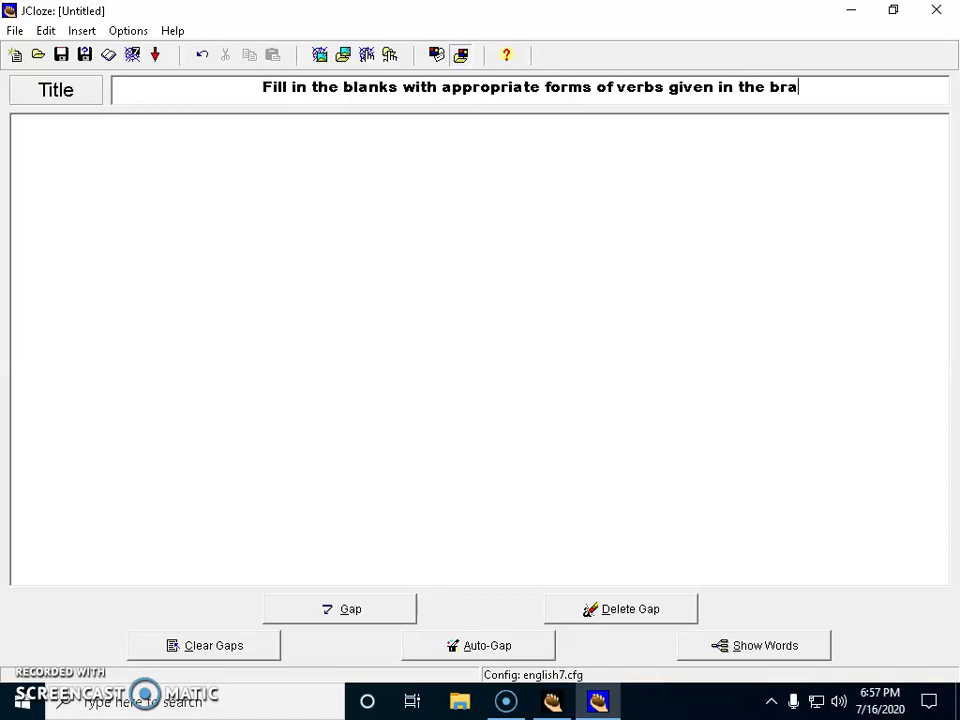
text(ckets)
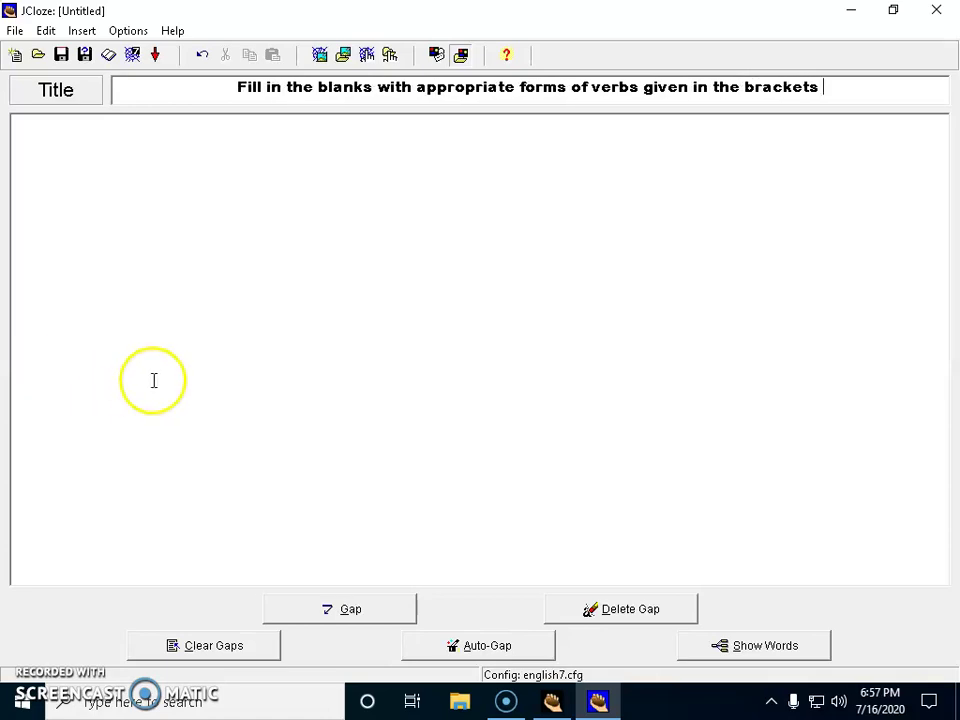
Step: Type sentence 1 about welding the metal plates, add the hint (weld) after welds, and select welds
click(64, 153)
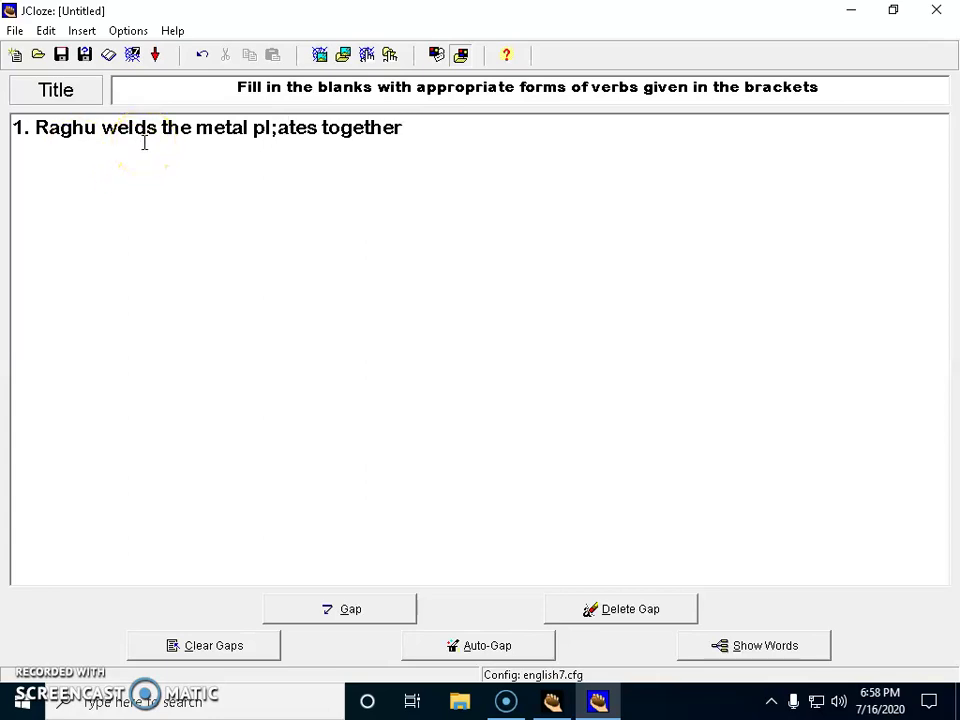
key(BackSpace)
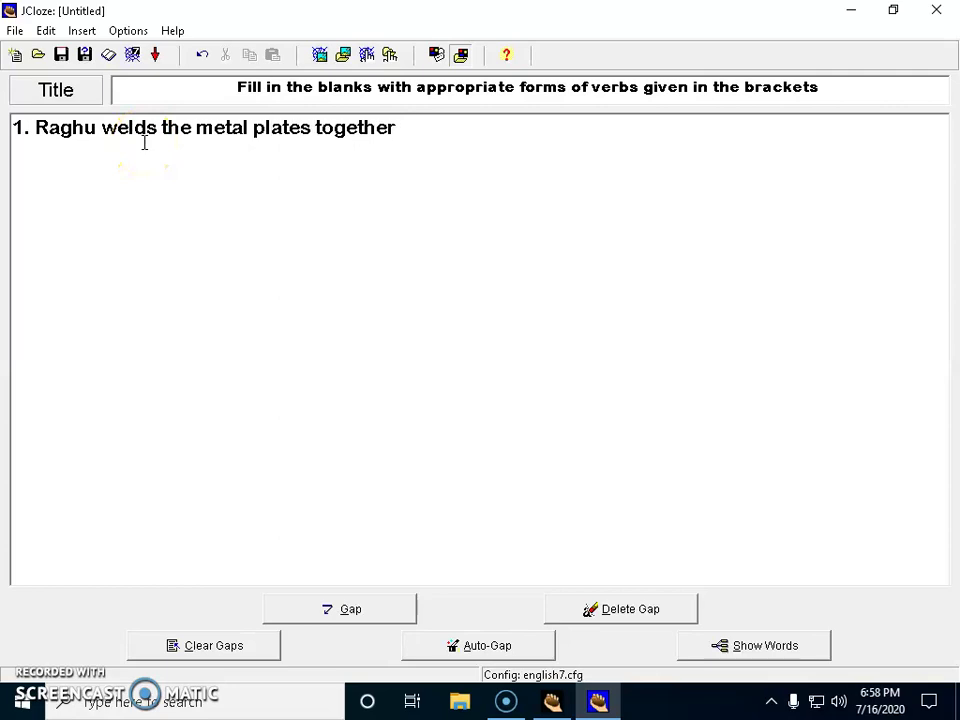
click(156, 130)
text((weld)
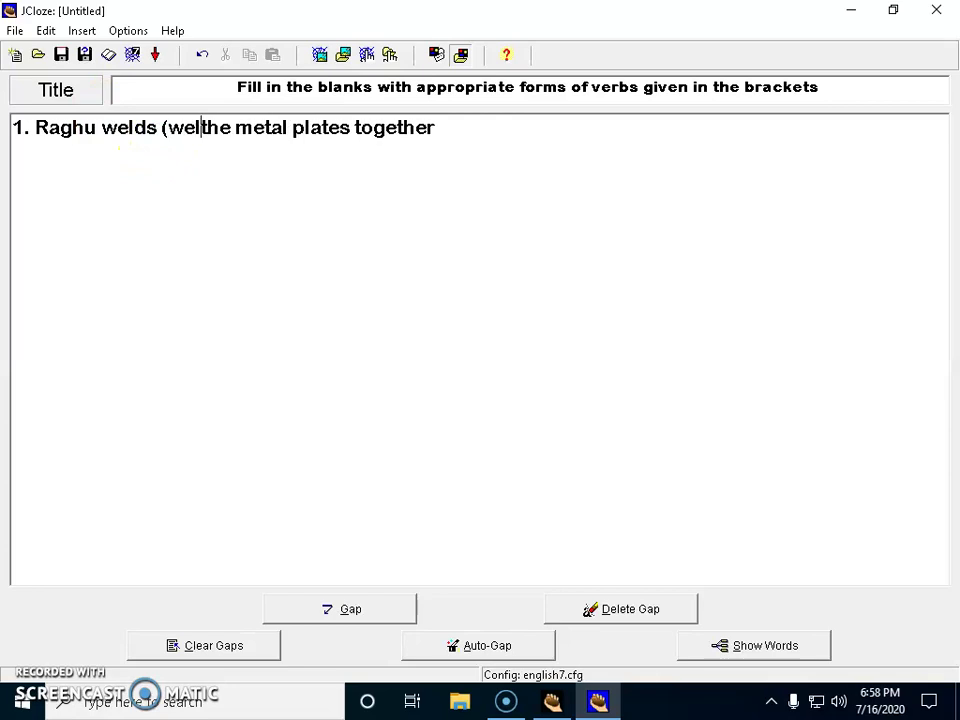
text())
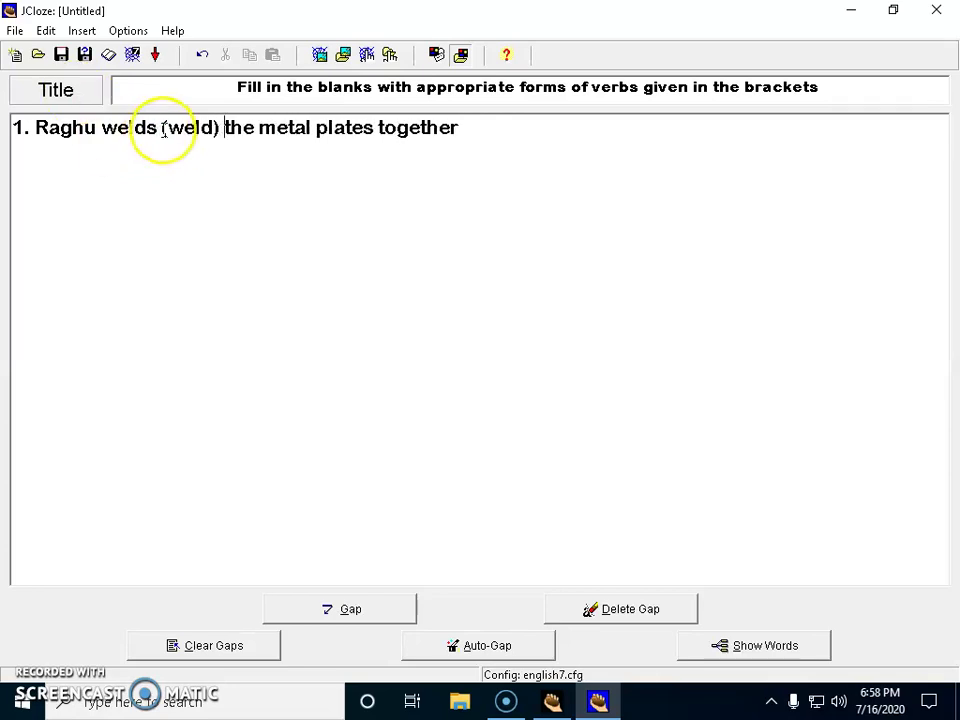
drag(157, 128, 101, 135)
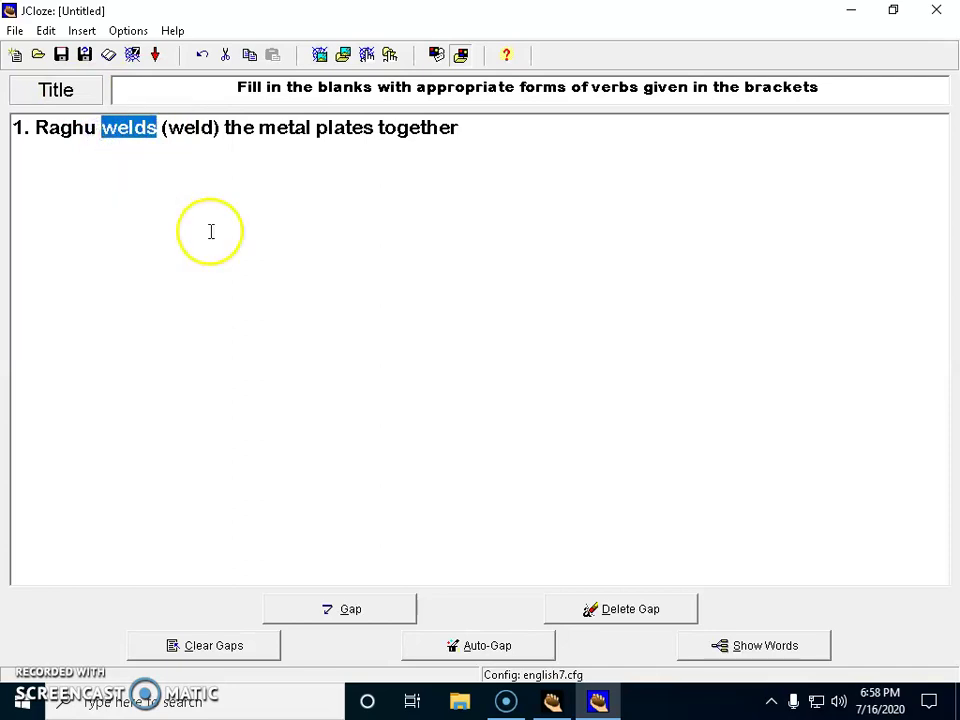
Step: Make welds gap 1, with 'is welding' and 'has welded' as alternative answers
click(365, 614)
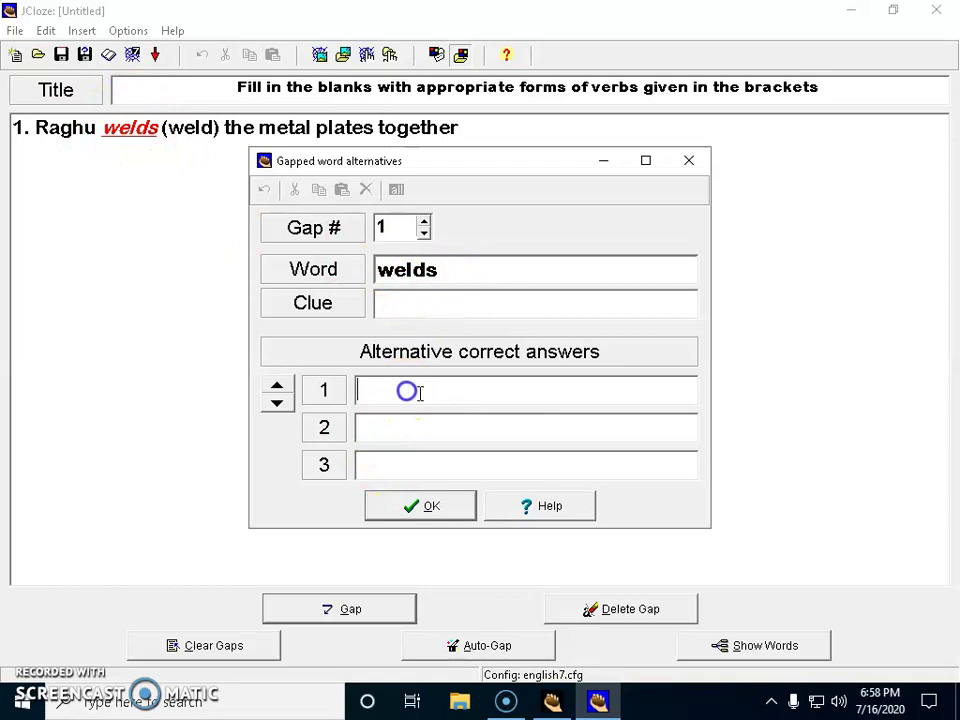
text(has)
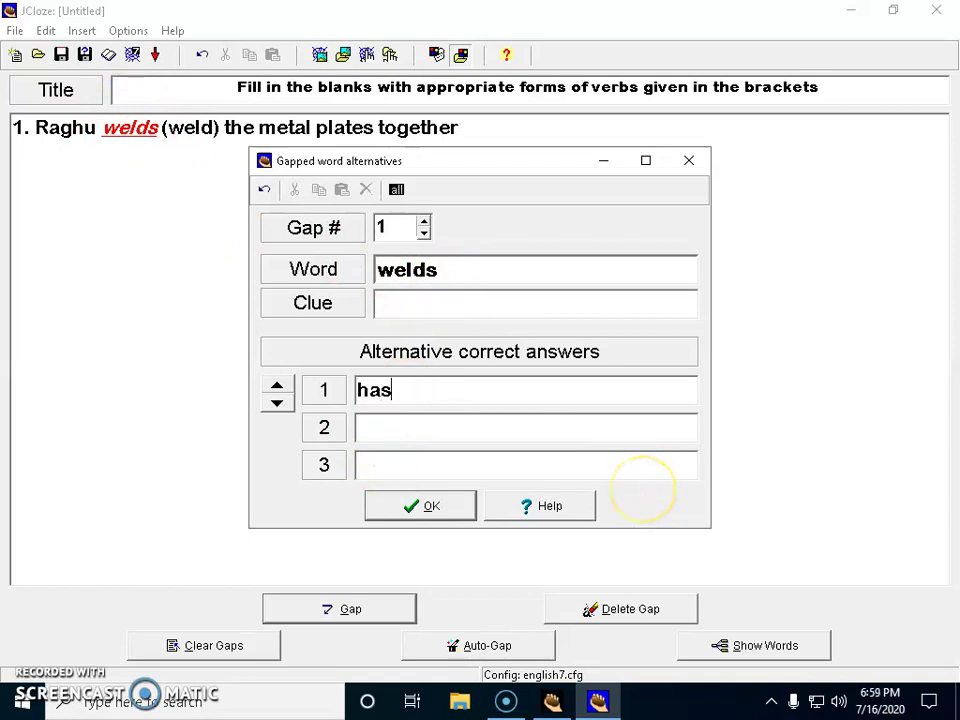
key(BackSpace)
key(BackSpace)
key(BackSpace)
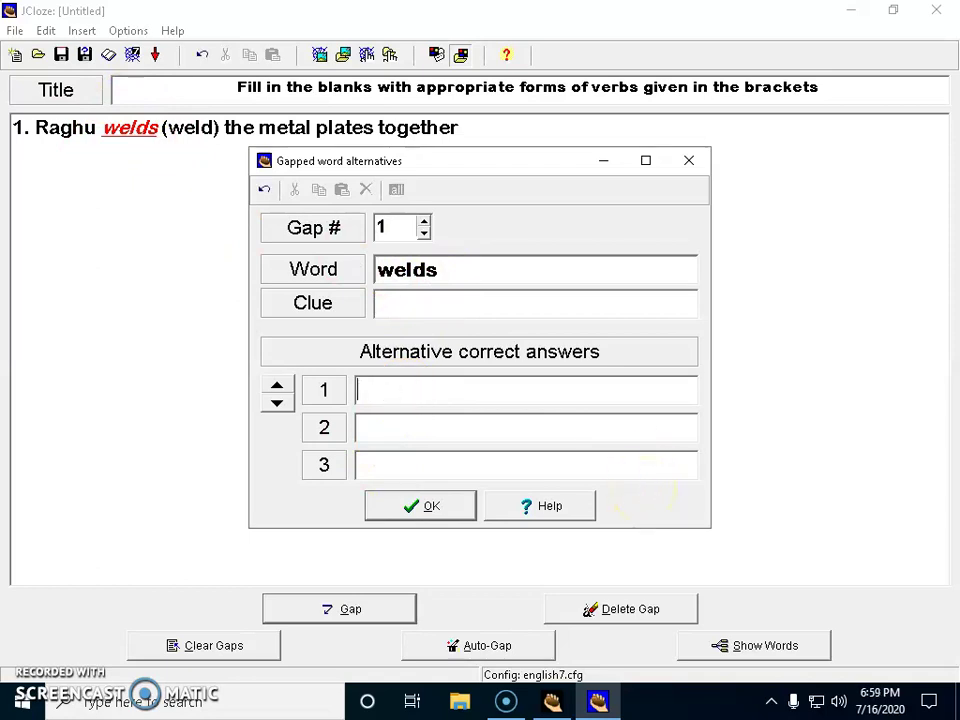
text(is we)
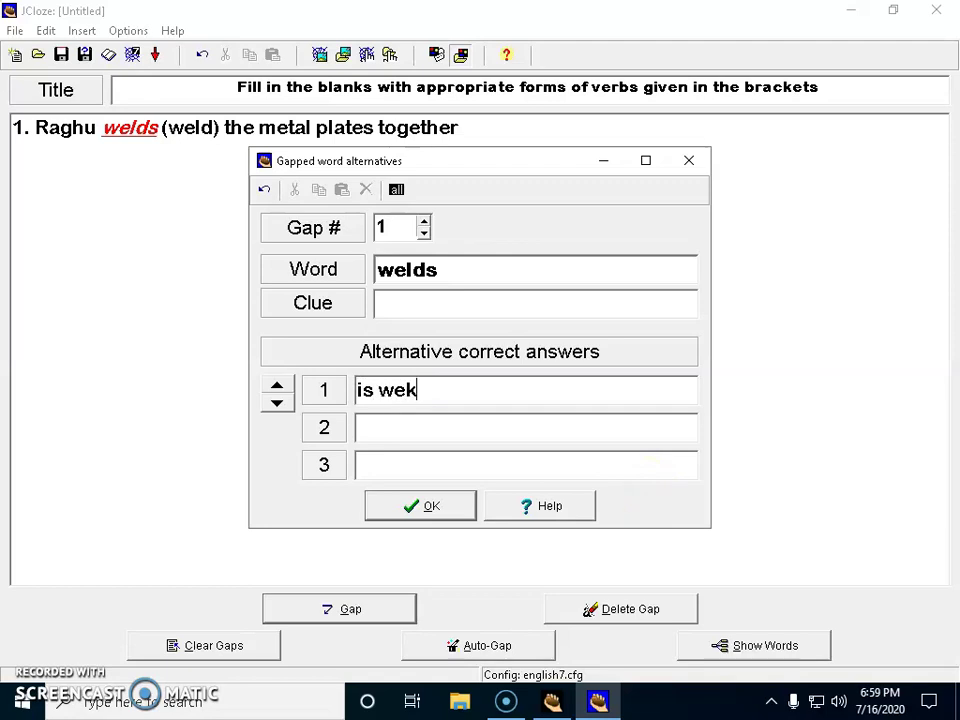
text(k)
key(BackSpace)
text(lding)
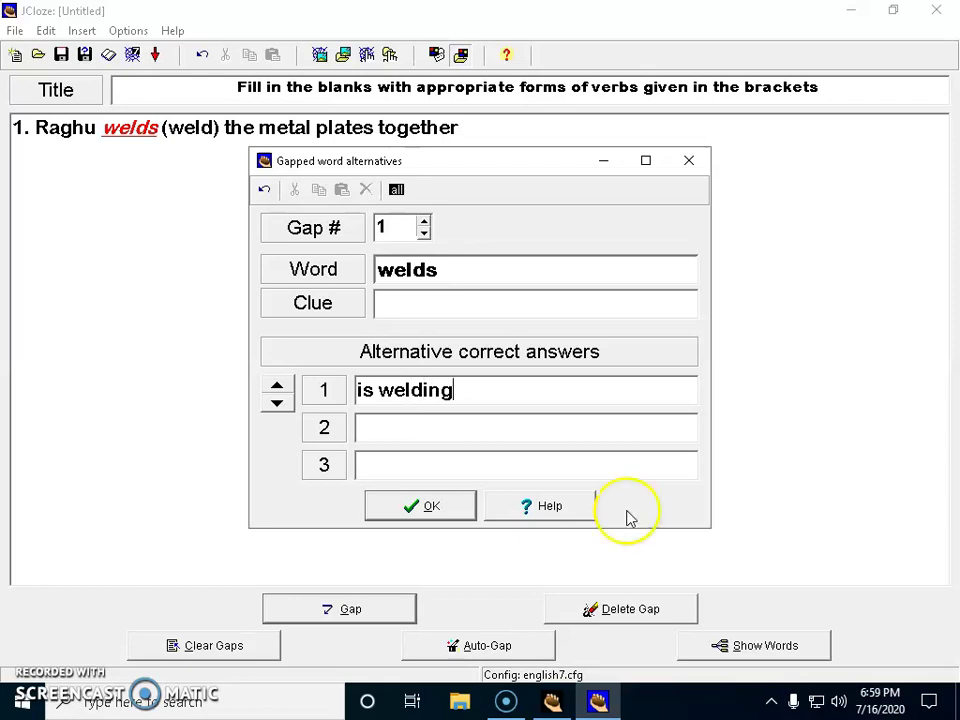
click(443, 427)
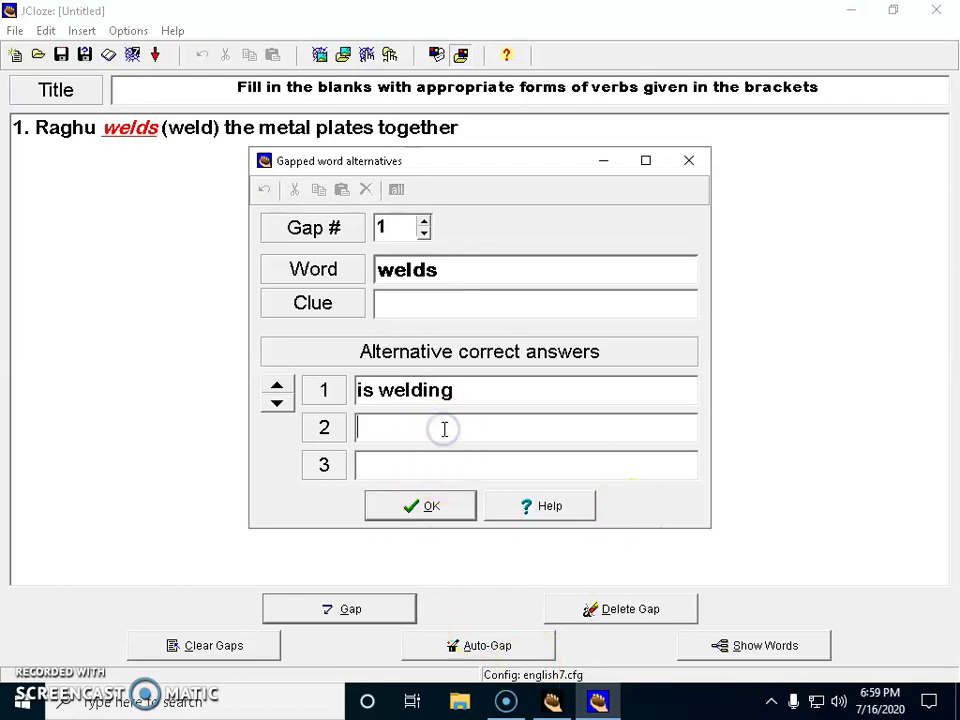
text(has pre)
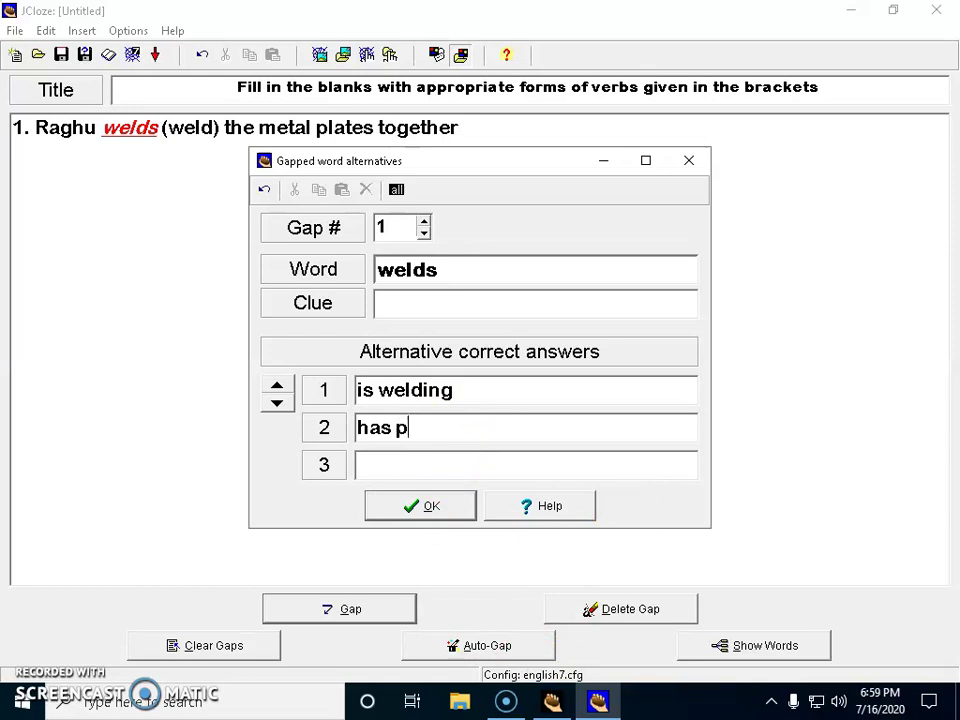
key(BackSpace)
key(BackSpace)
key(BackSpace)
text(welded)
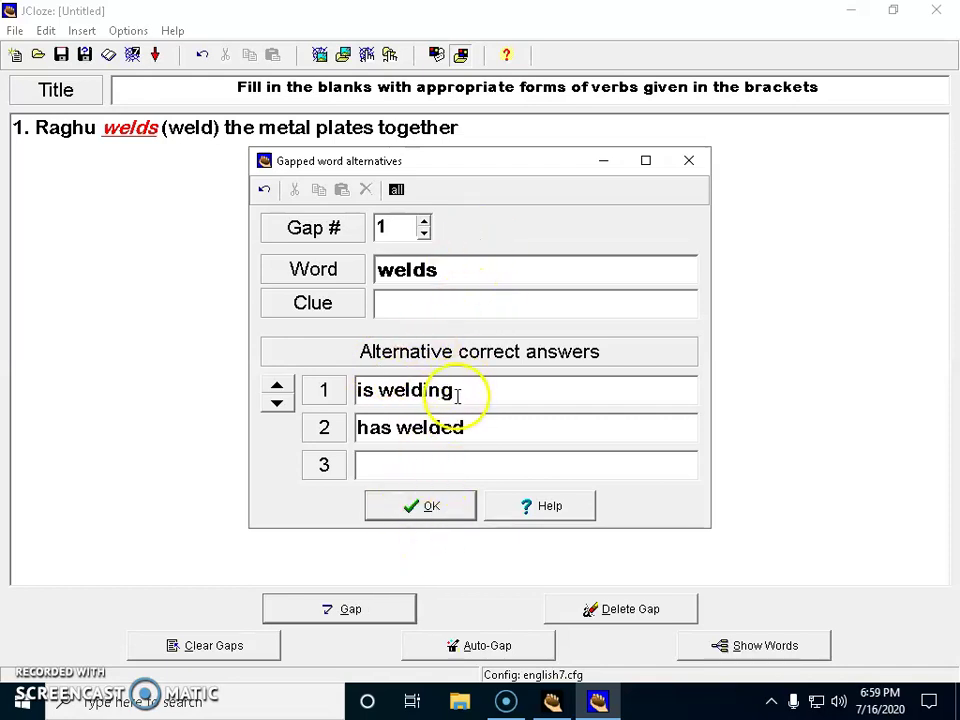
click(420, 507)
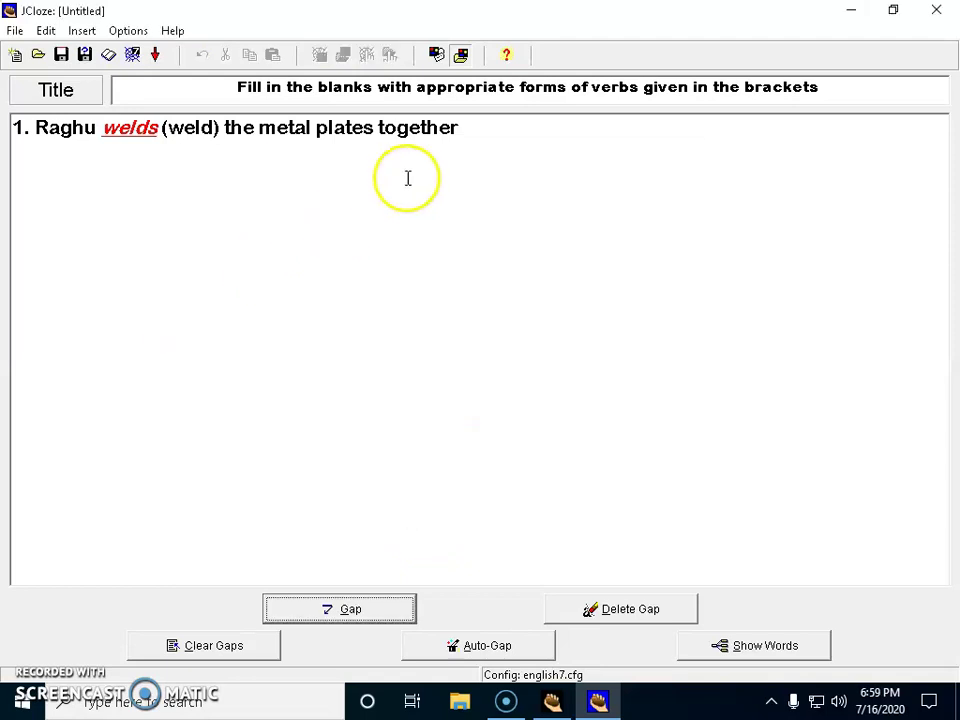
Step: End sentence 1 with a period and begin a new line
click(488, 121)
key(BackSpace)
text(.)
key(Return)
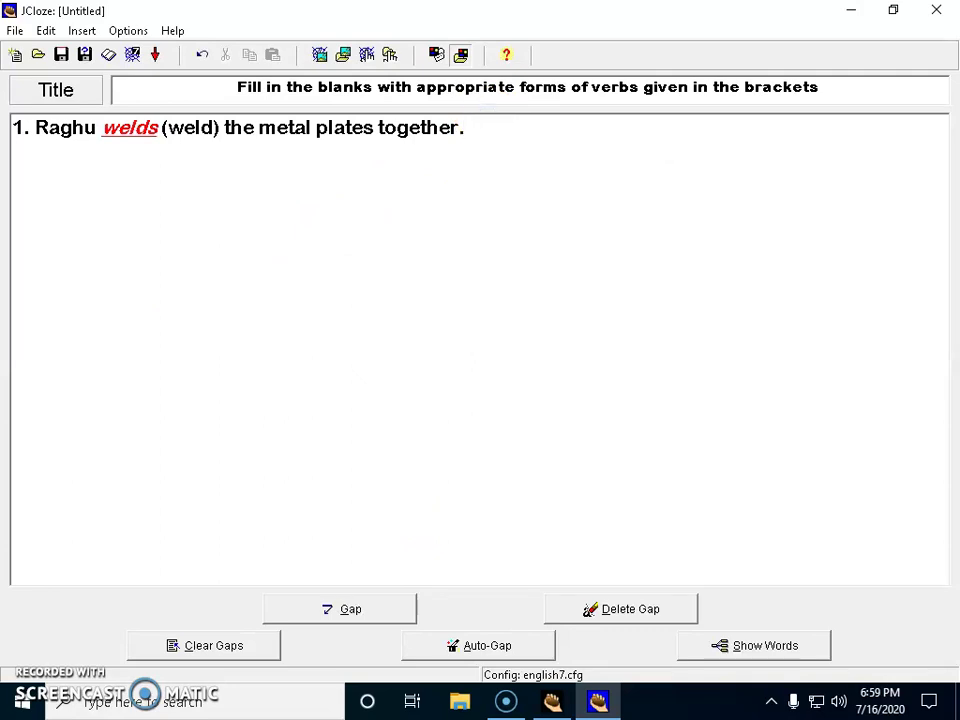
Step: Add sentence 2 about driving the car, with hint (drive) and 'has been driving' as gap 2
text(2. Veena )
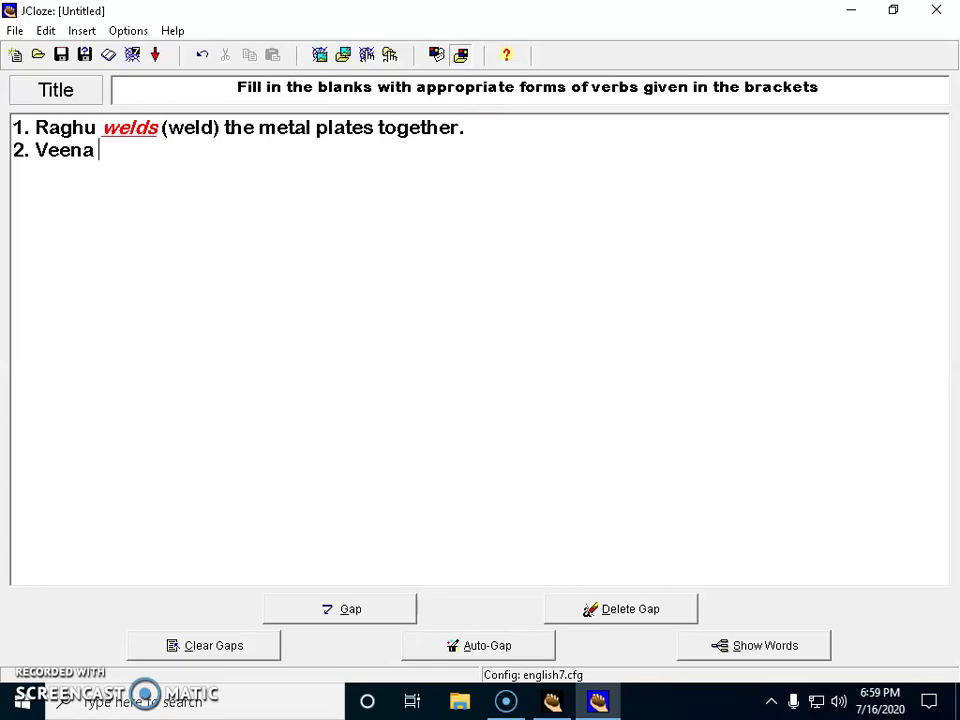
text(has been)
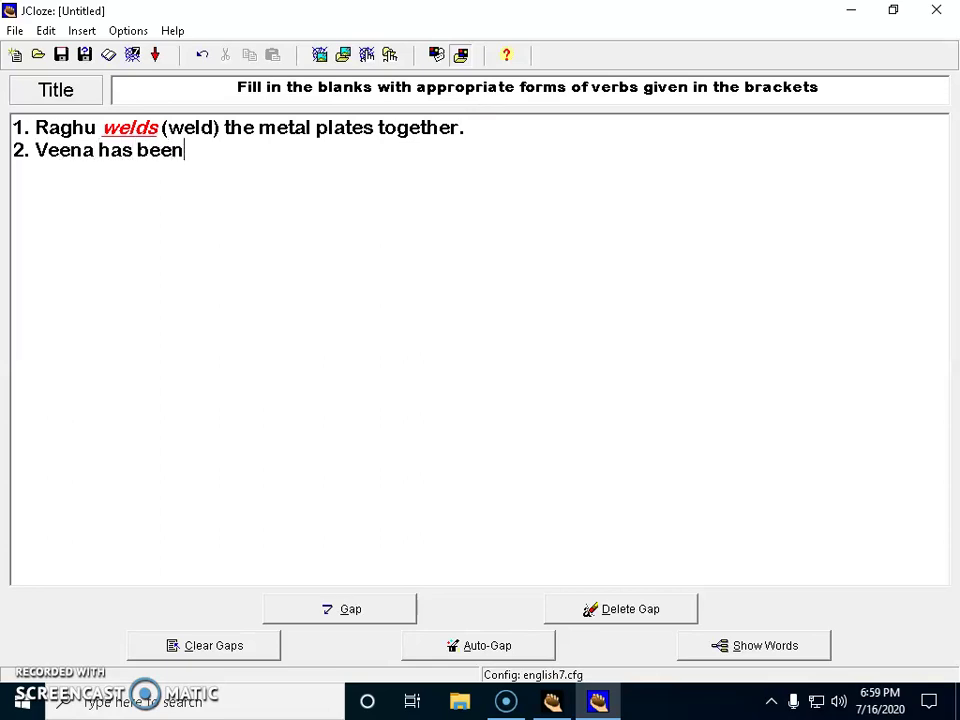
text( driving the ca)
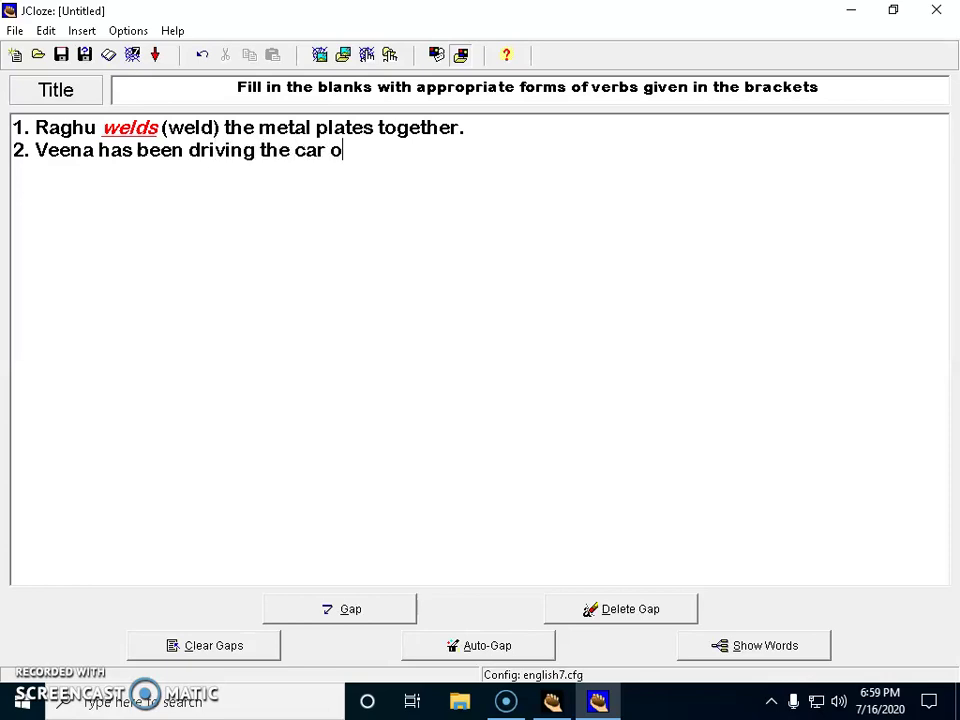
text(r for a long time)
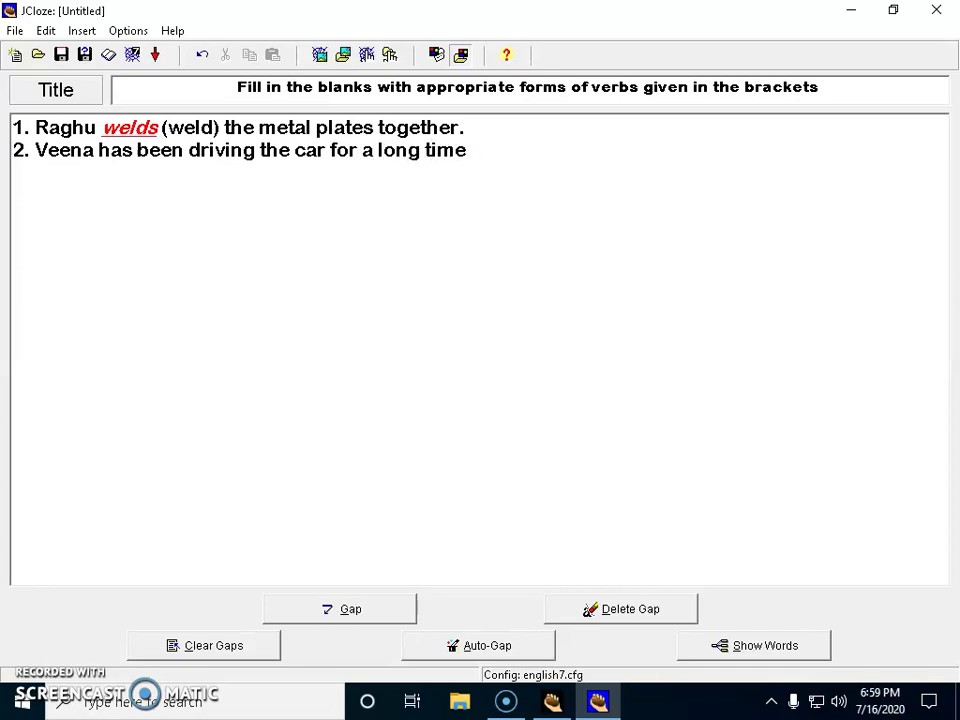
click(257, 152)
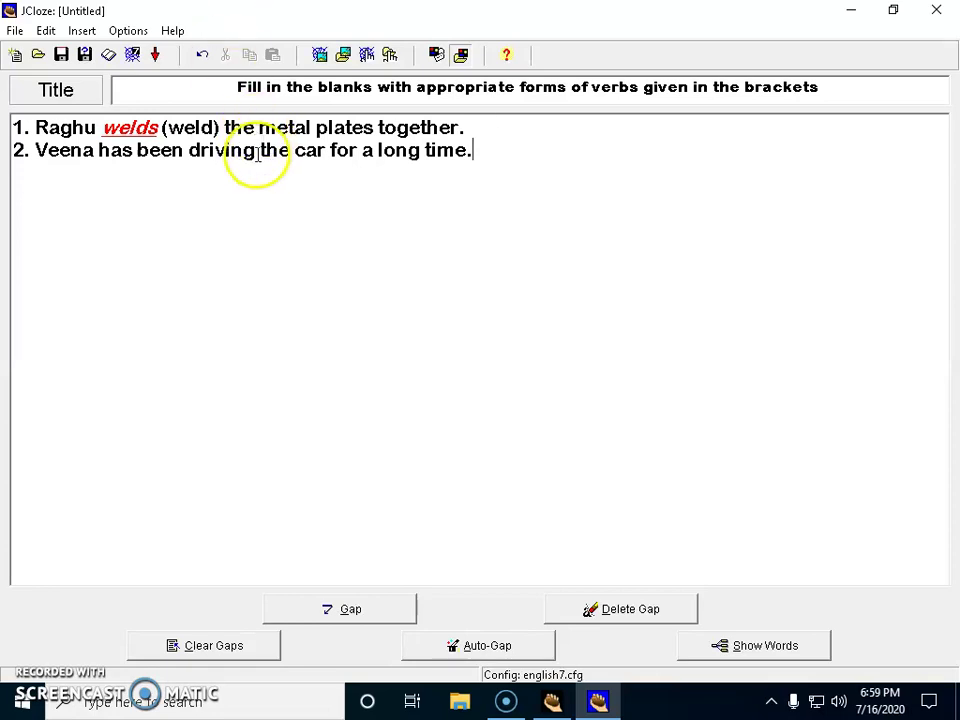
text((drive)
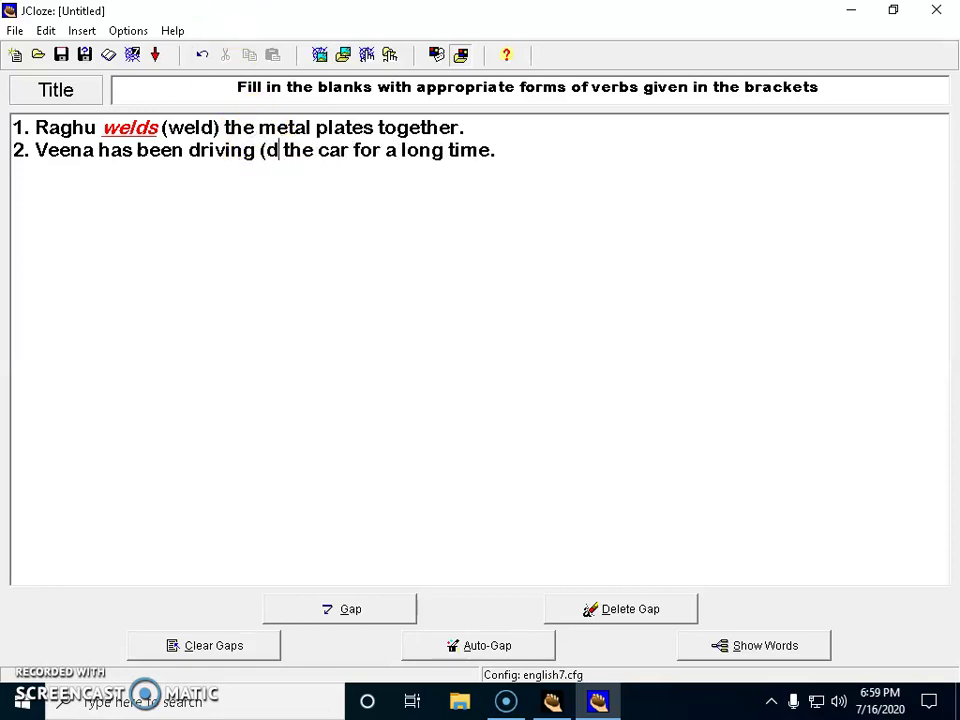
text())
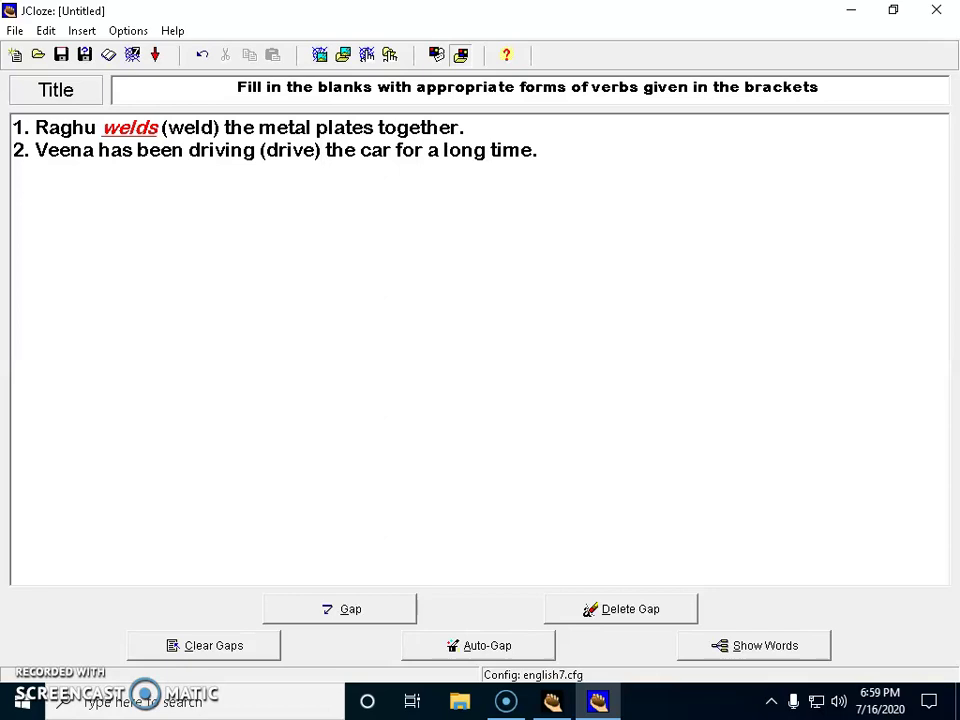
drag(259, 152, 99, 170)
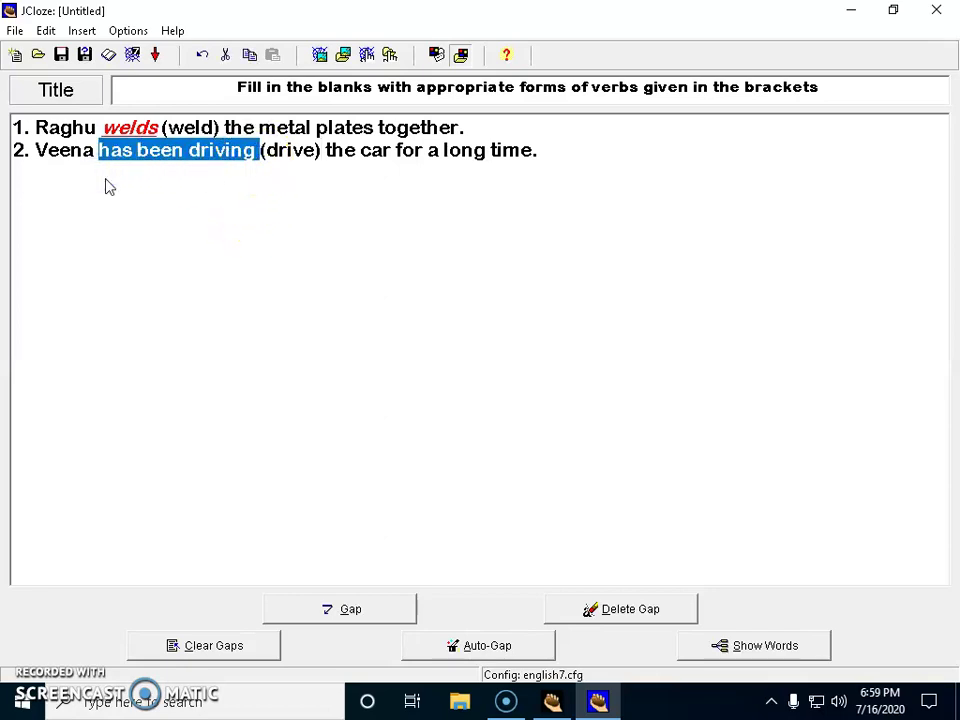
click(368, 610)
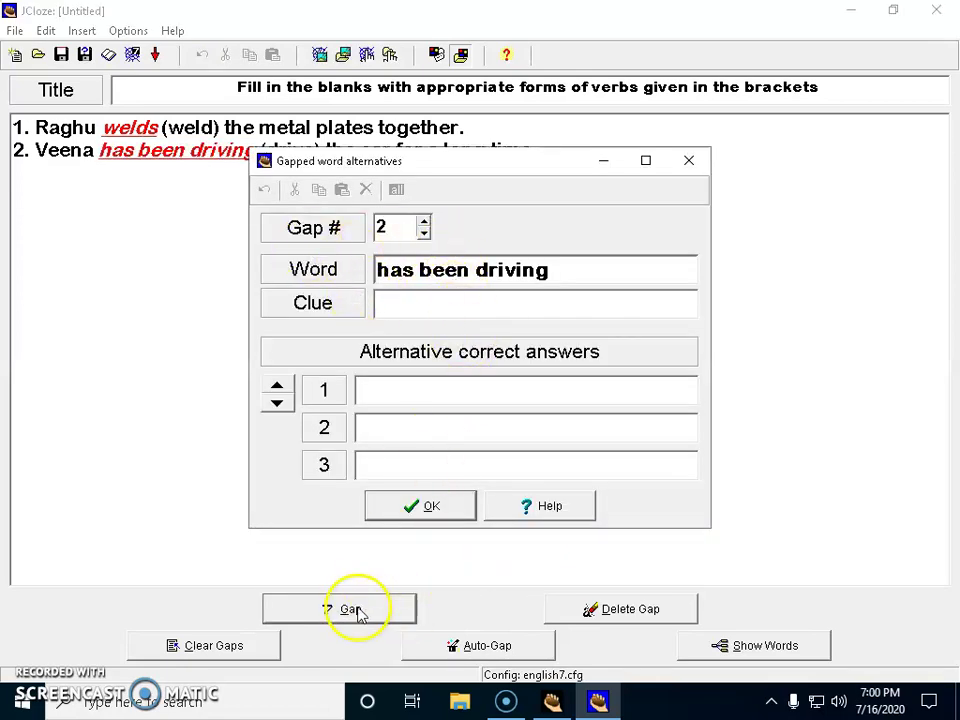
click(458, 504)
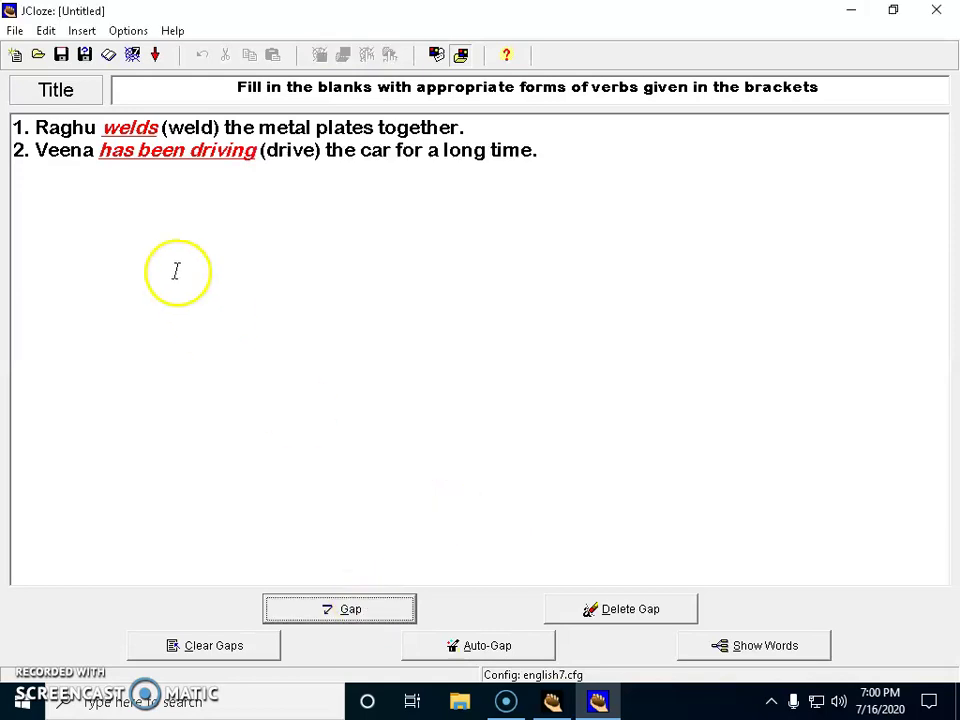
Step: Add sentence 3 'His father is (be) a cardiologist.' and make 'is' gap 3
click(550, 154)
key(Return)
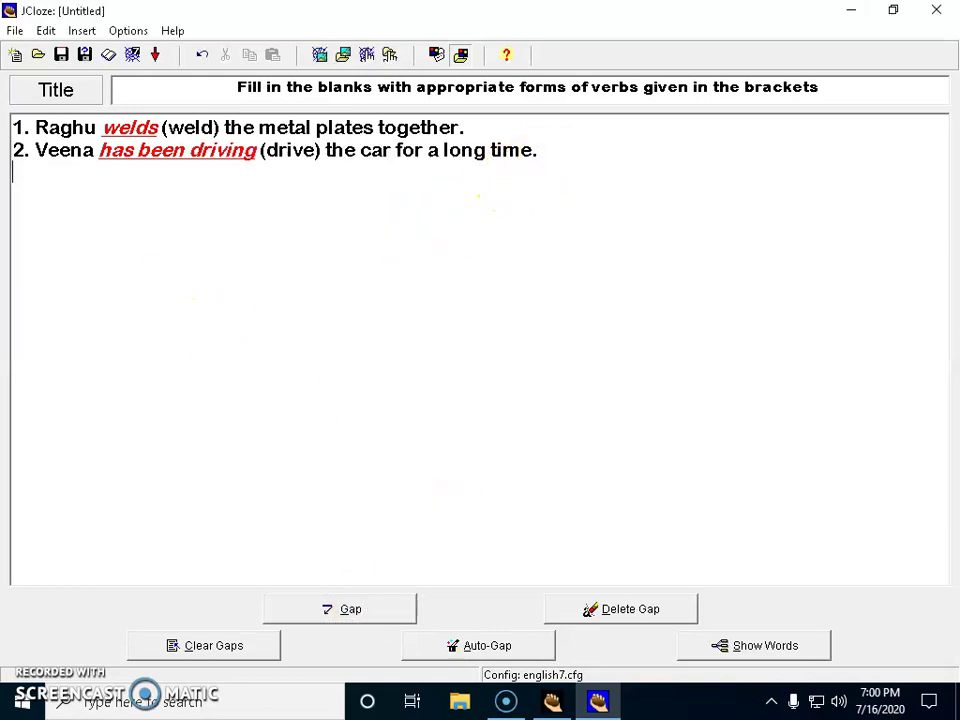
text(3. His father is)
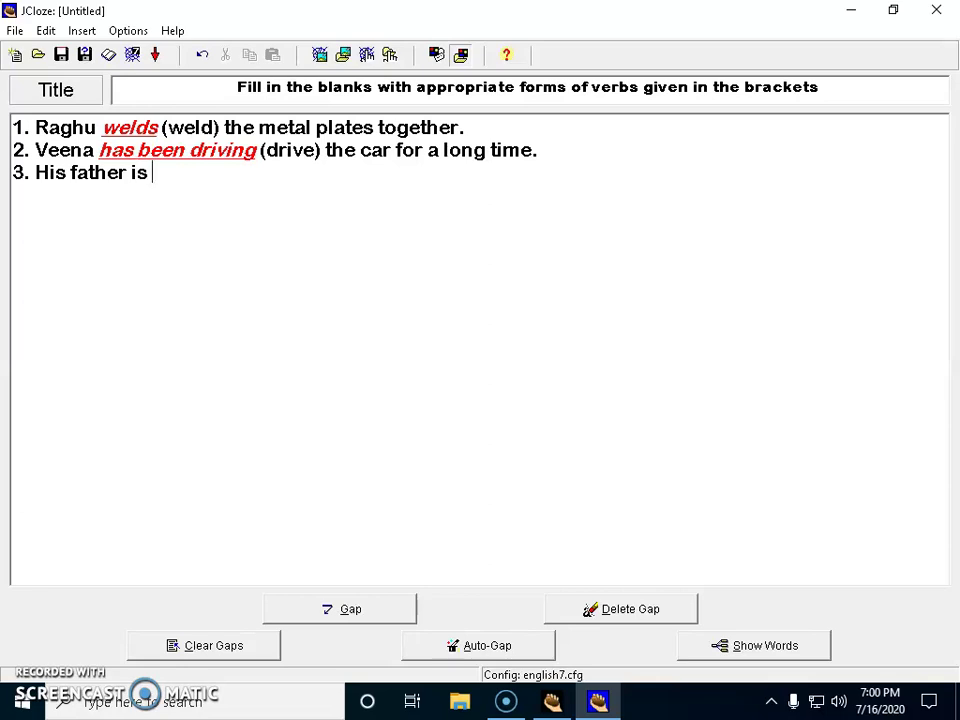
text( (be)a)
key(BackSpace)
text(a)
text( car)
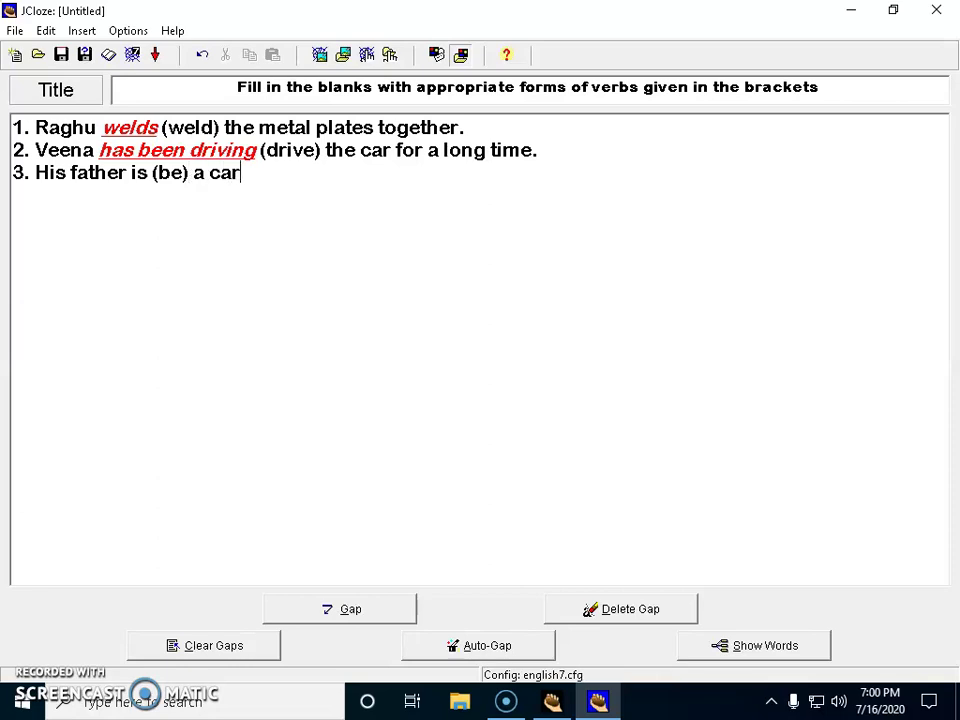
text(diologist.)
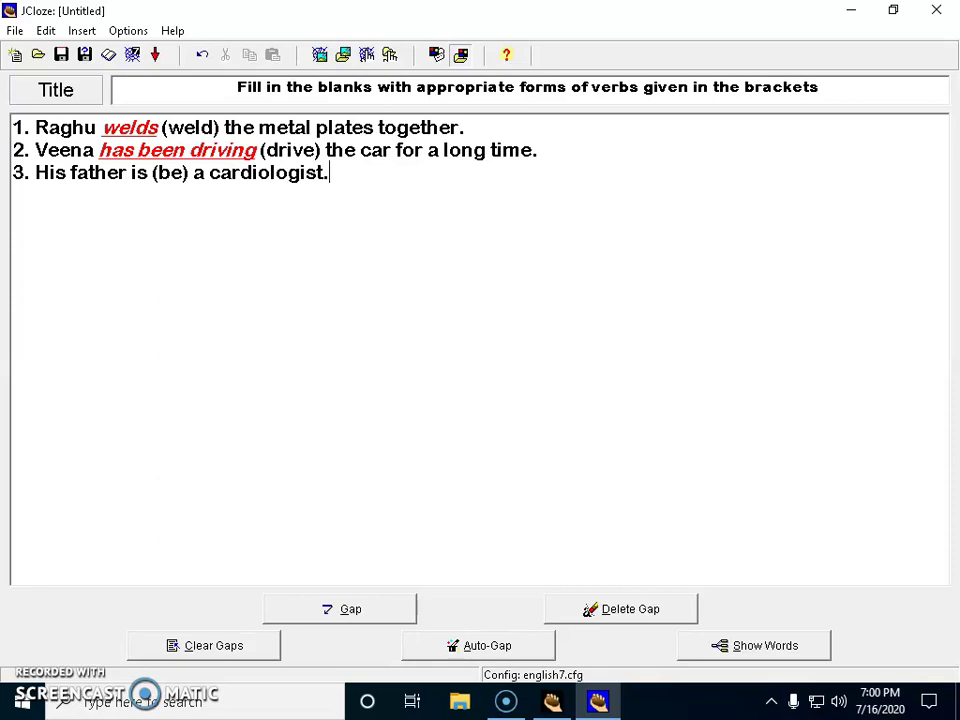
click(150, 173)
drag(150, 173, 130, 173)
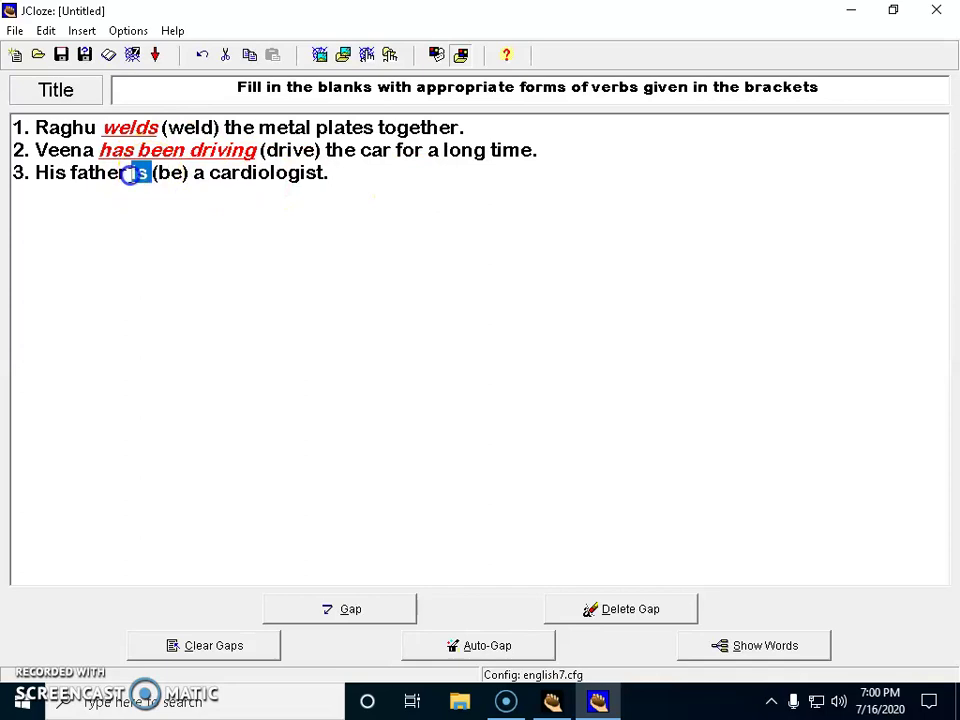
click(333, 614)
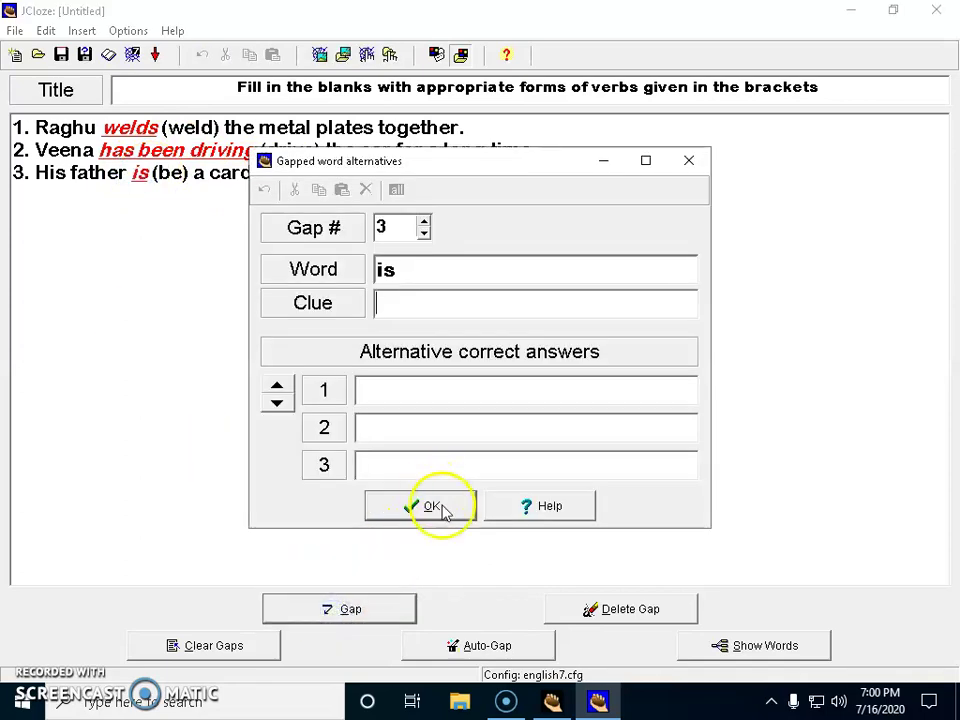
click(439, 507)
click(406, 177)
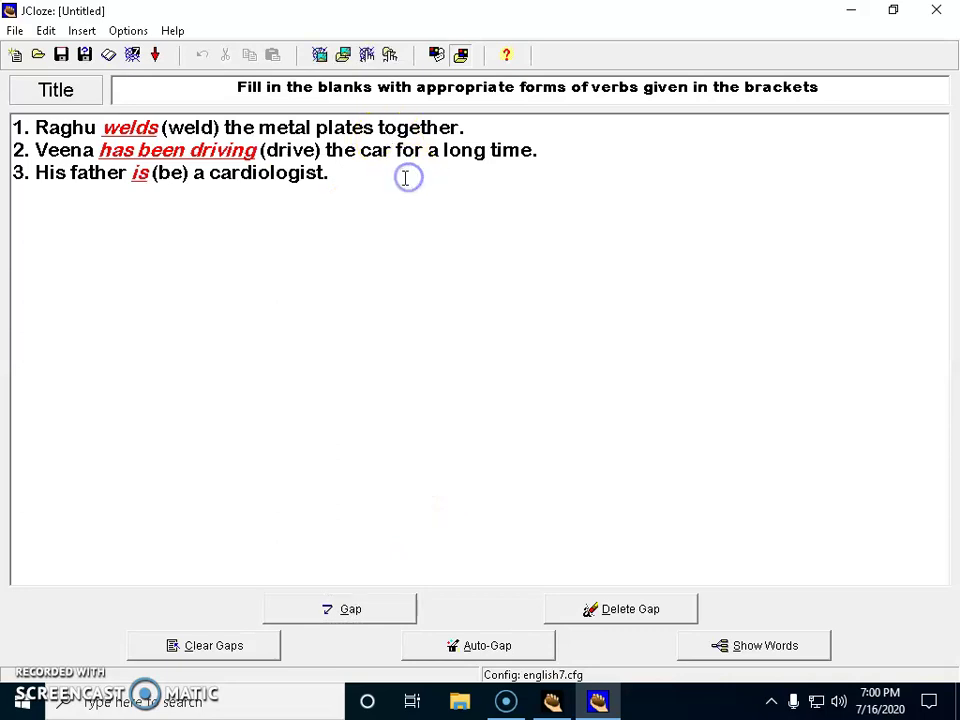
Step: Add sentence 4 'Tinku goes (go) to school by car everyday.' with 'goes' as gap 4
key(Return)
text(4. )
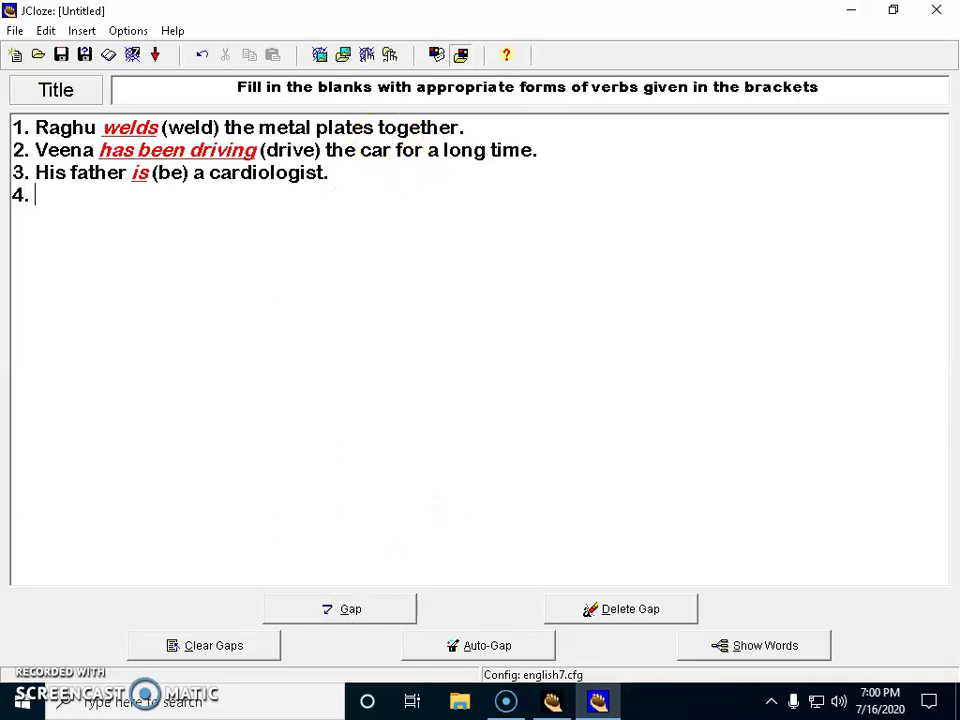
text(Tinku goes)
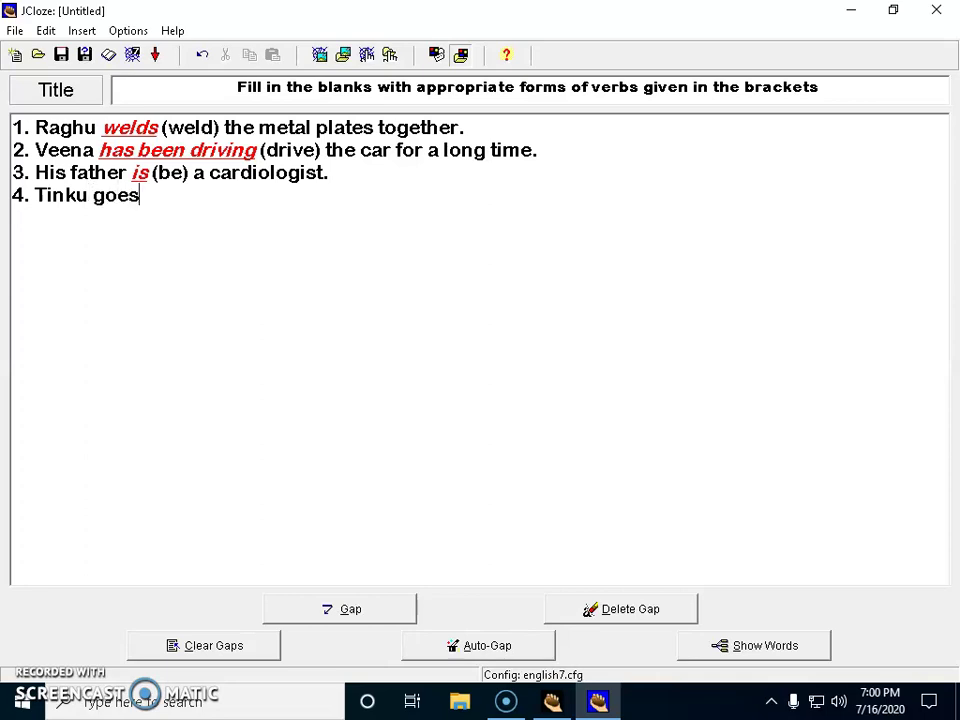
text( (go) to school by)
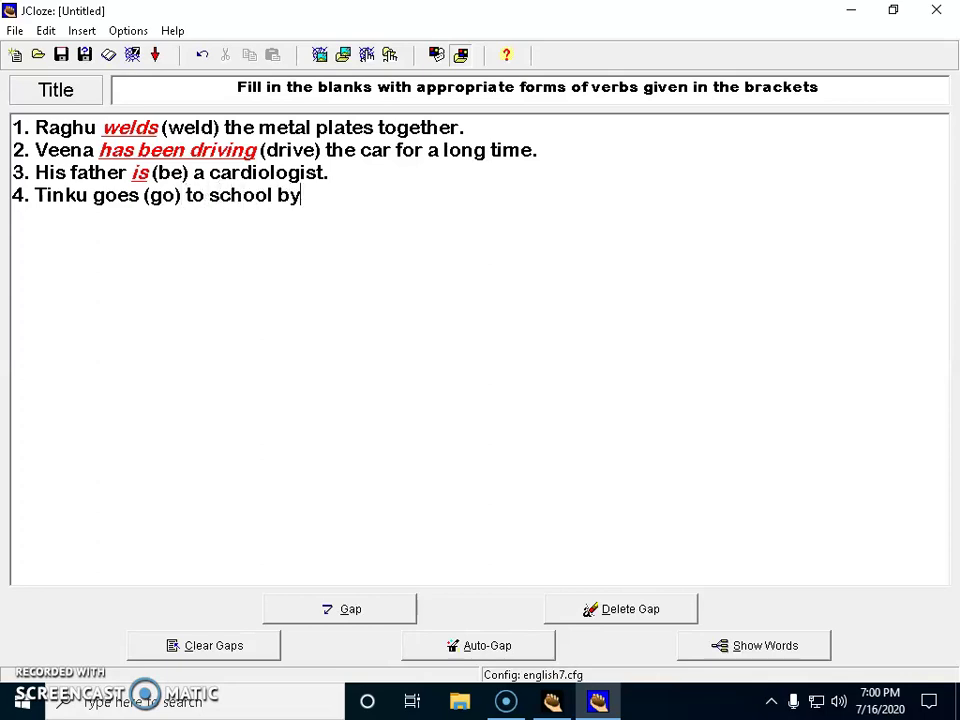
text( car eb)
key(BackSpace)
text(ver)
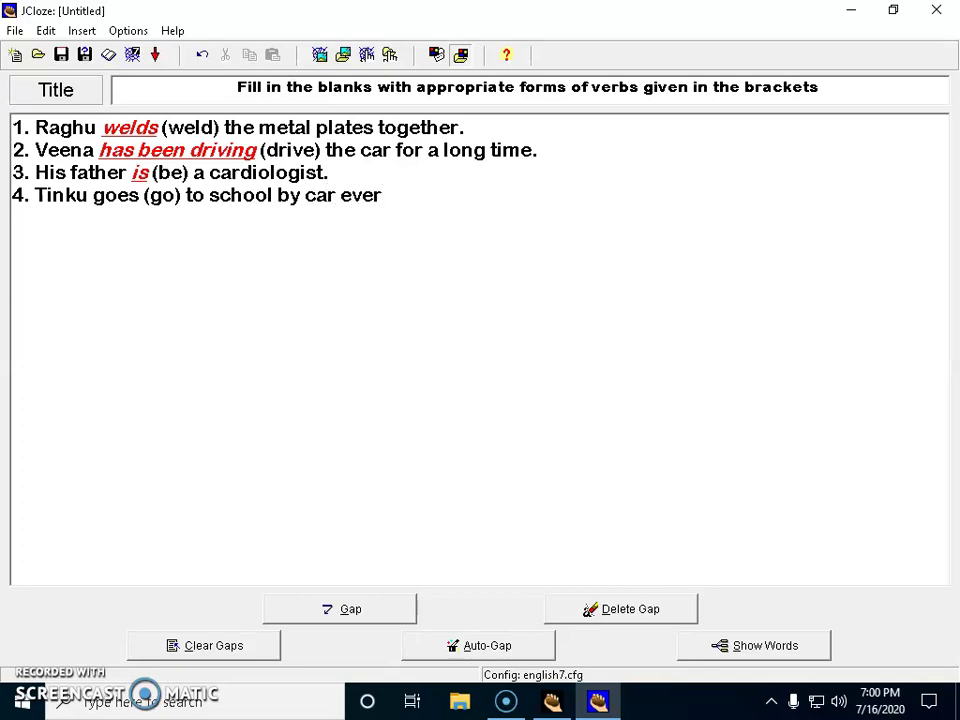
text(yday.)
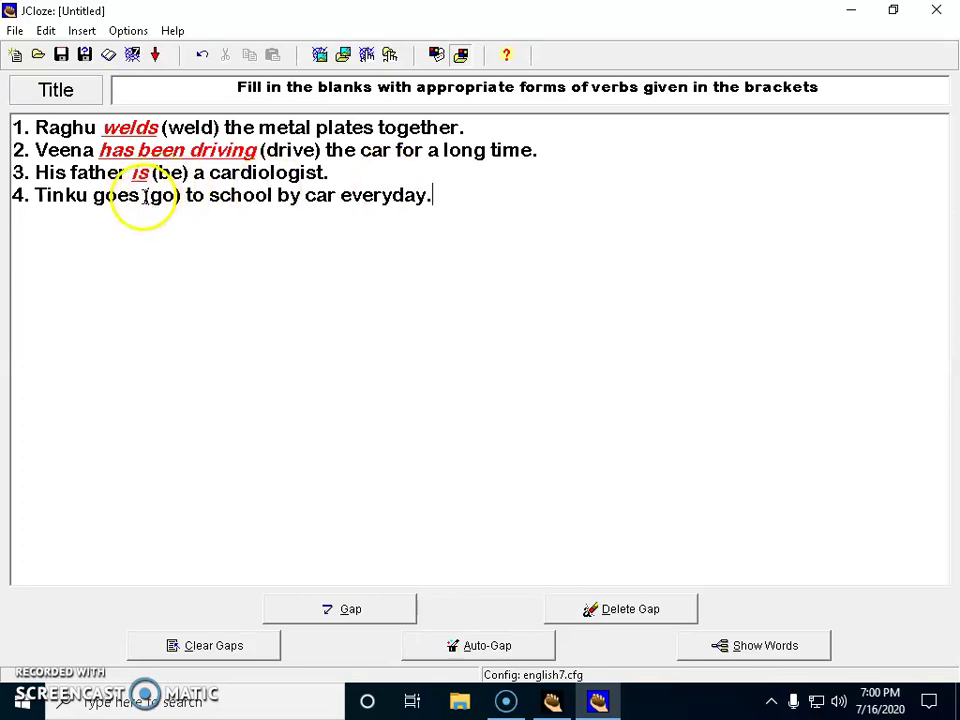
drag(137, 202, 93, 208)
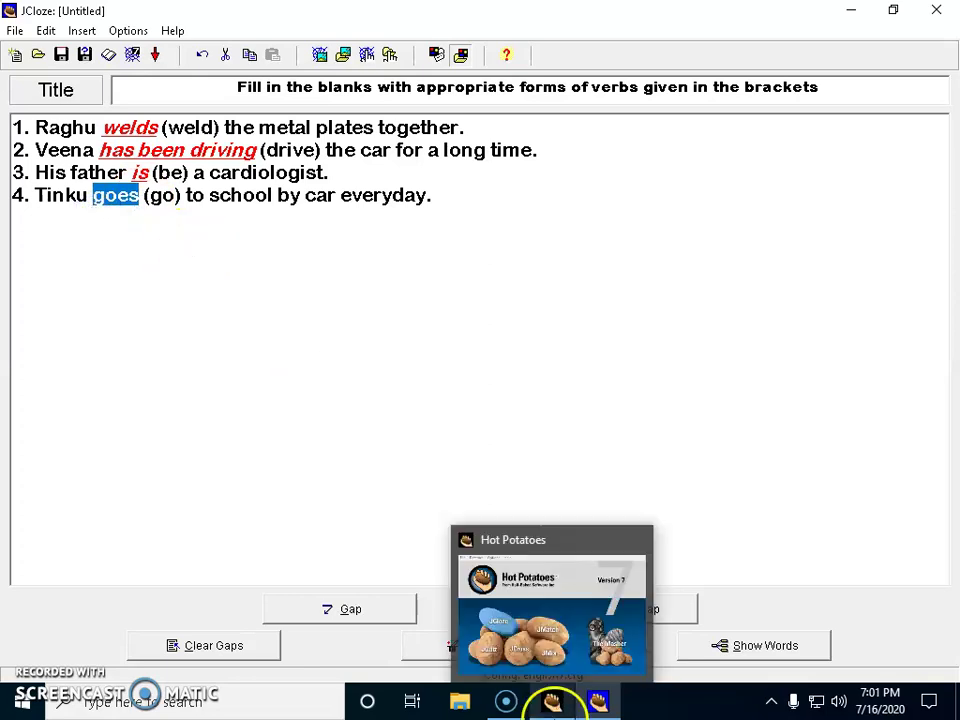
click(368, 612)
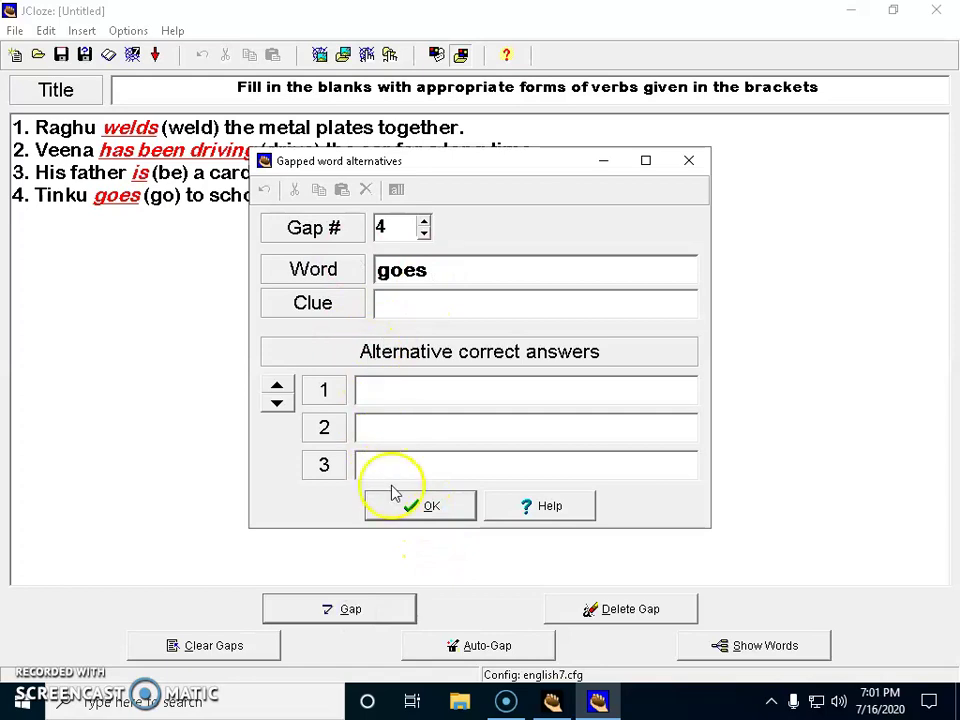
click(411, 516)
click(465, 214)
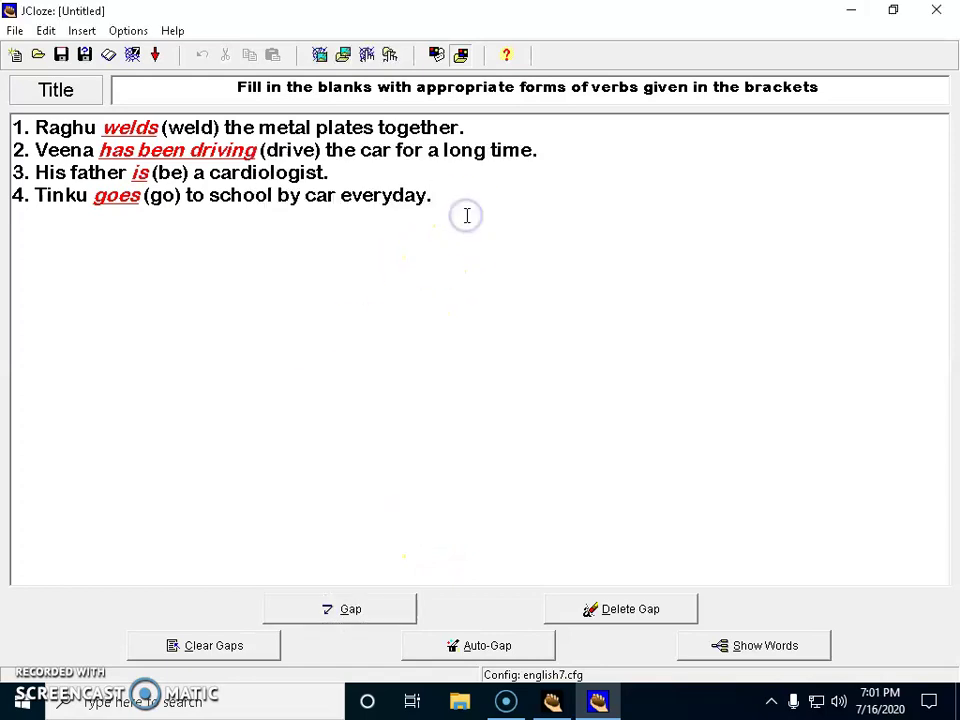
Step: Type sentence 5, insert the hint (bring) after brought, and gap 'have brought' without alternatives
key(Return)
text(5)
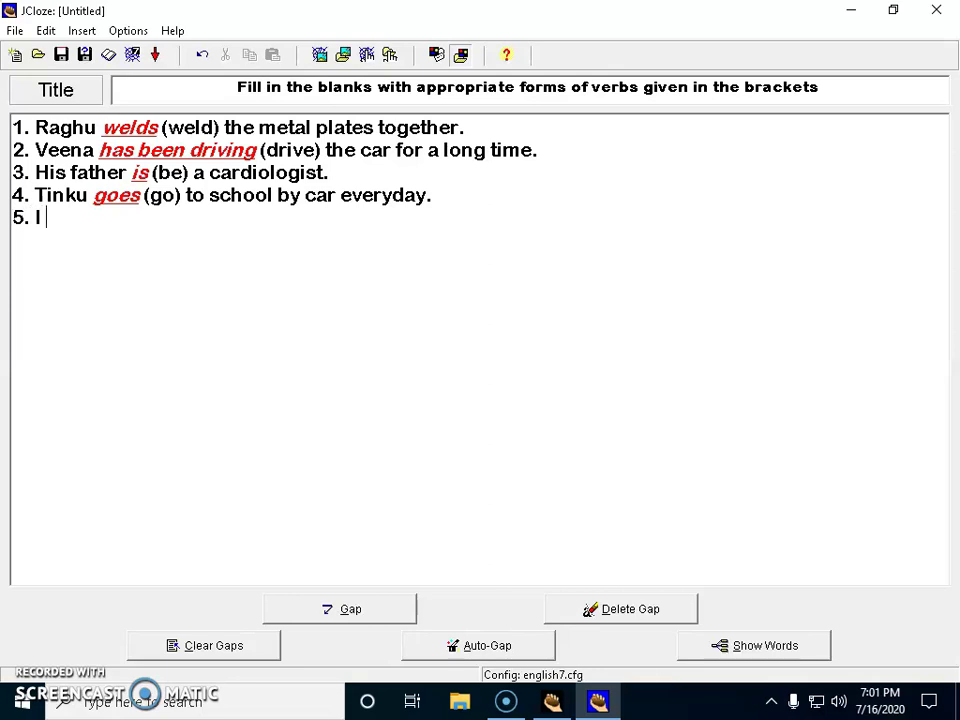
text(. I have b)
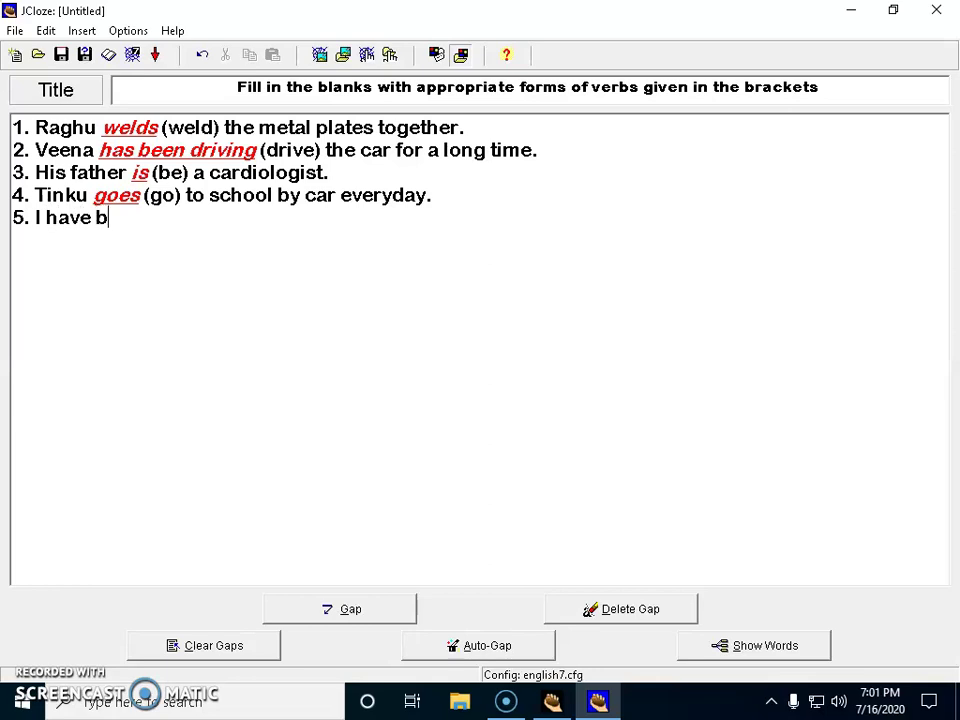
text(rought)
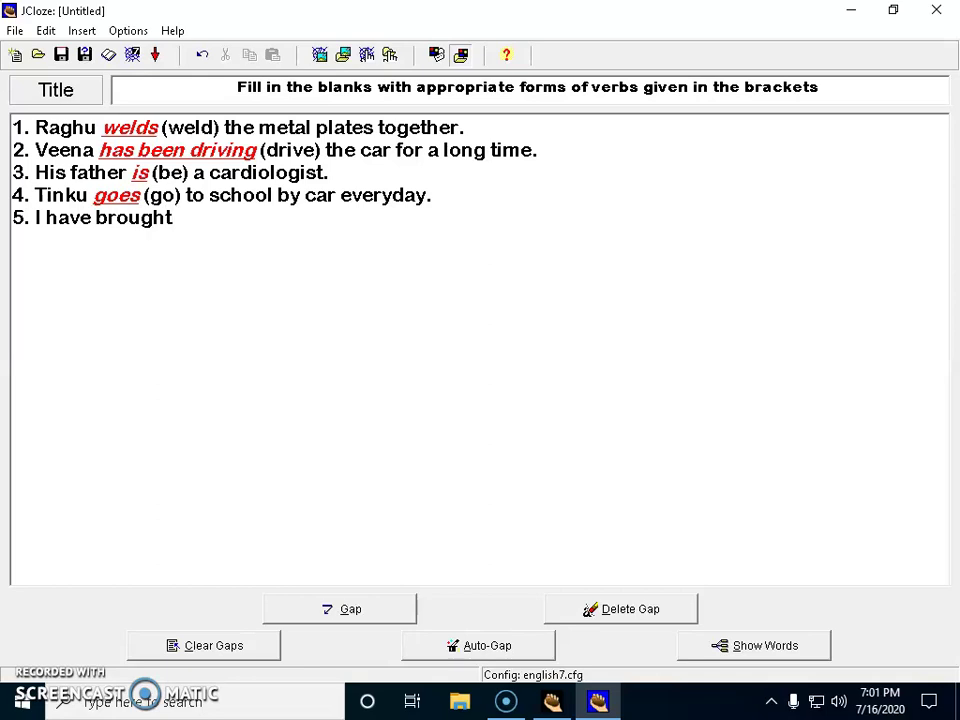
text( Pulav for)
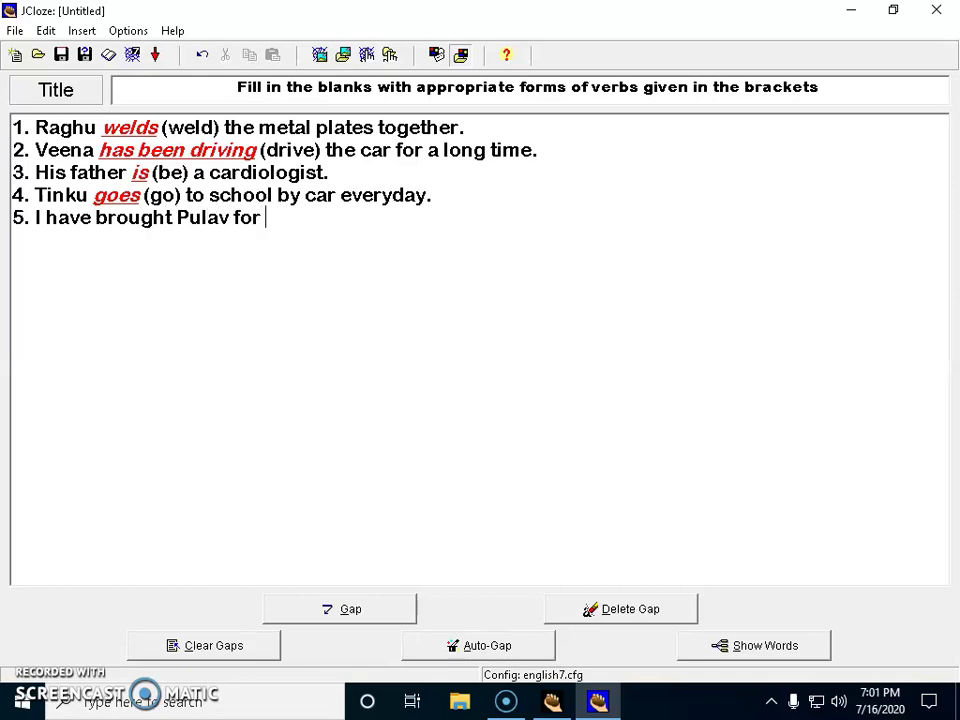
text( my lunch today.)
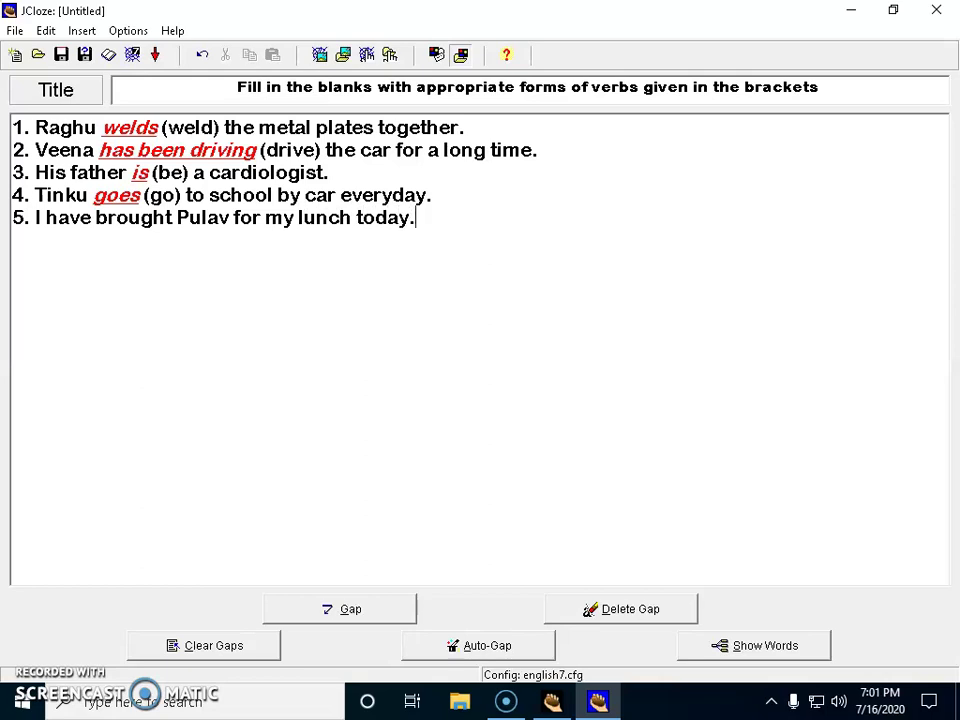
double_click(173, 221)
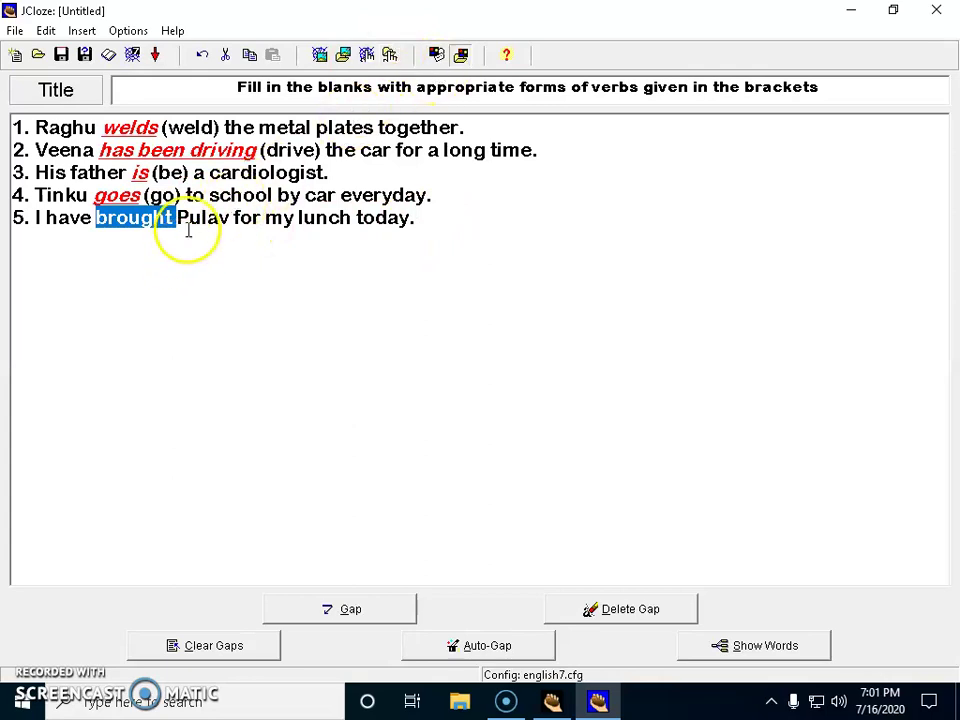
click(176, 218)
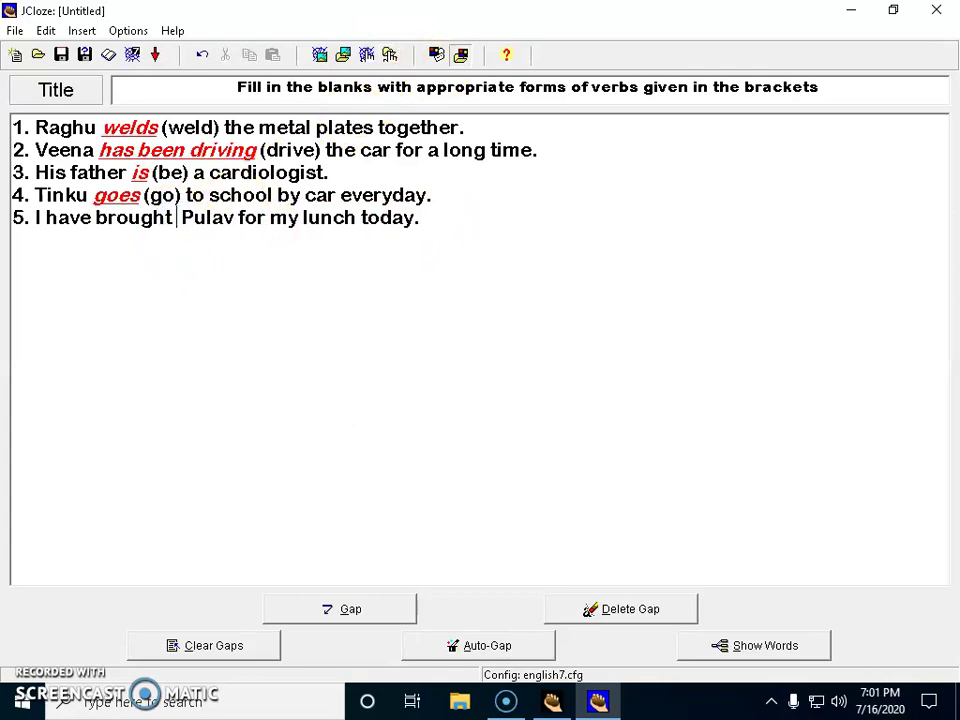
text(()
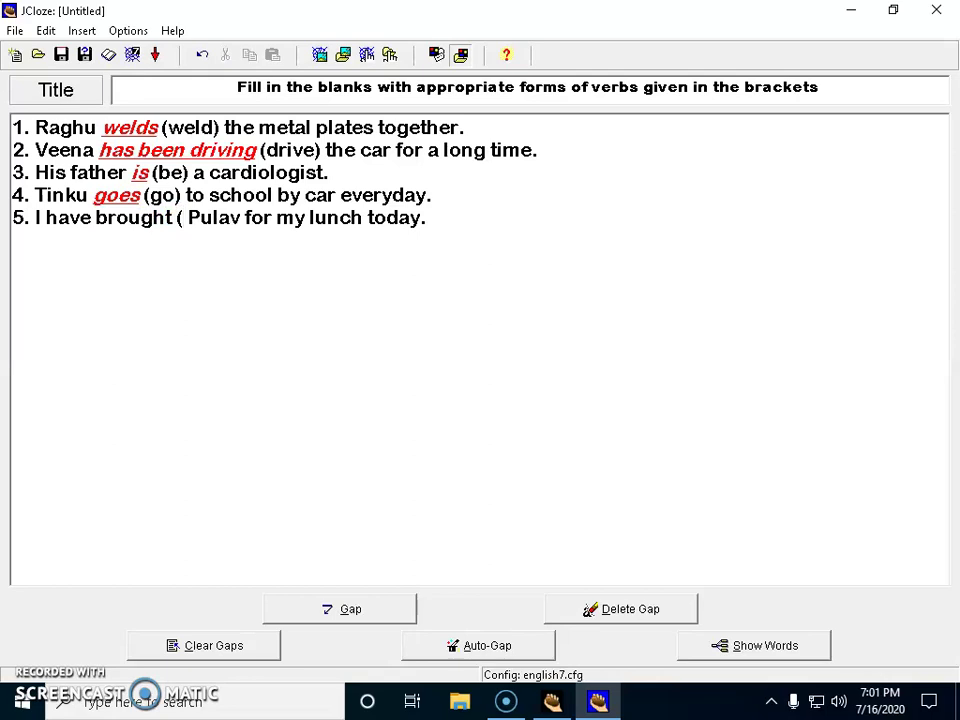
text(bring))
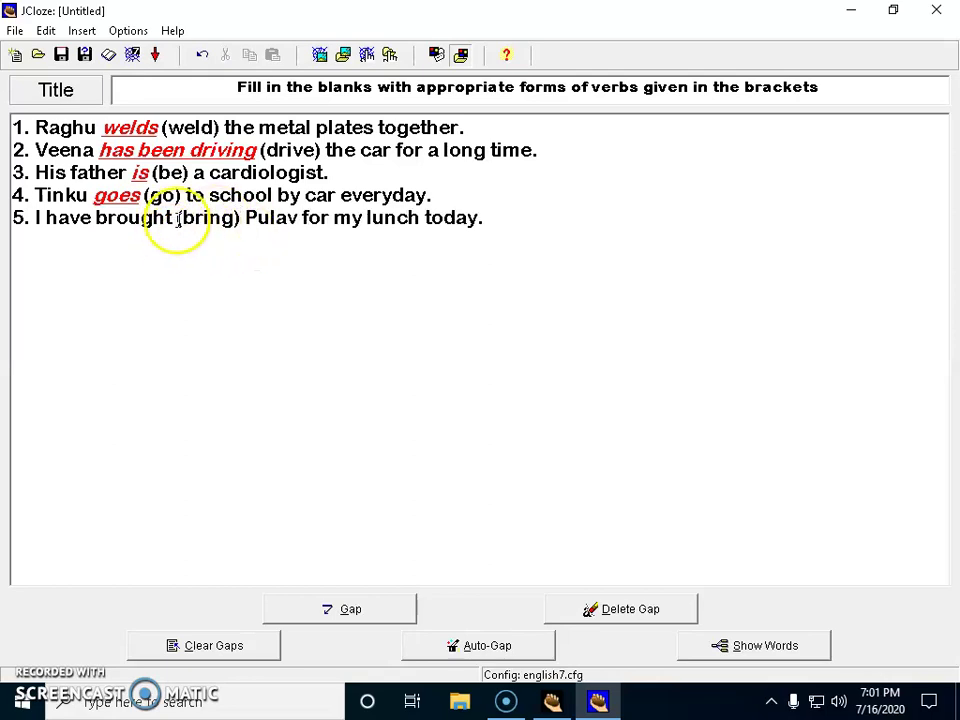
drag(176, 219, 45, 232)
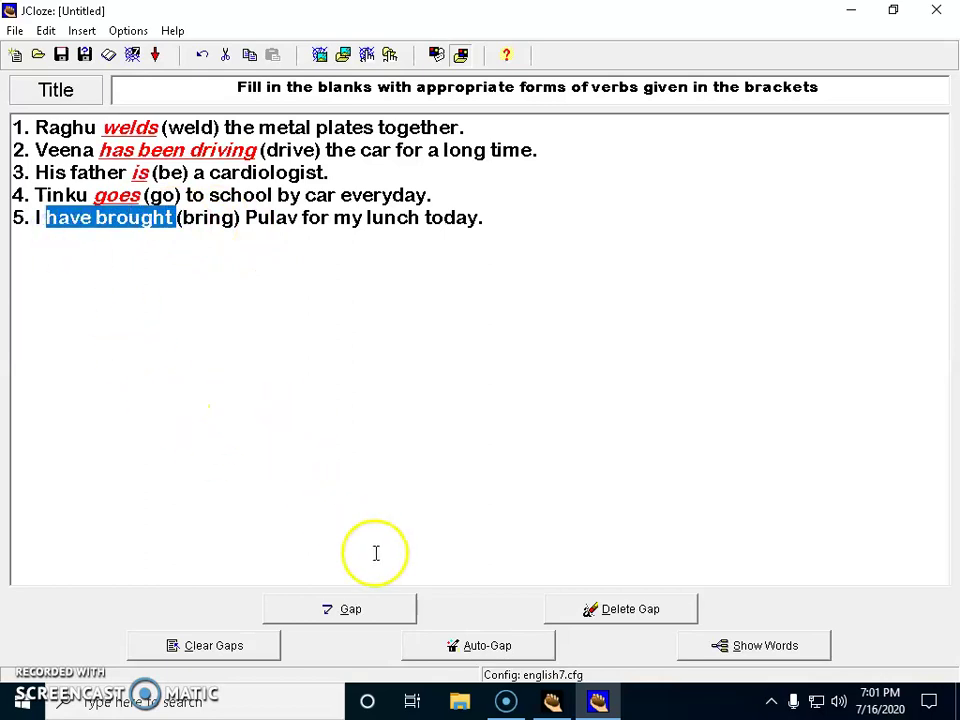
click(352, 610)
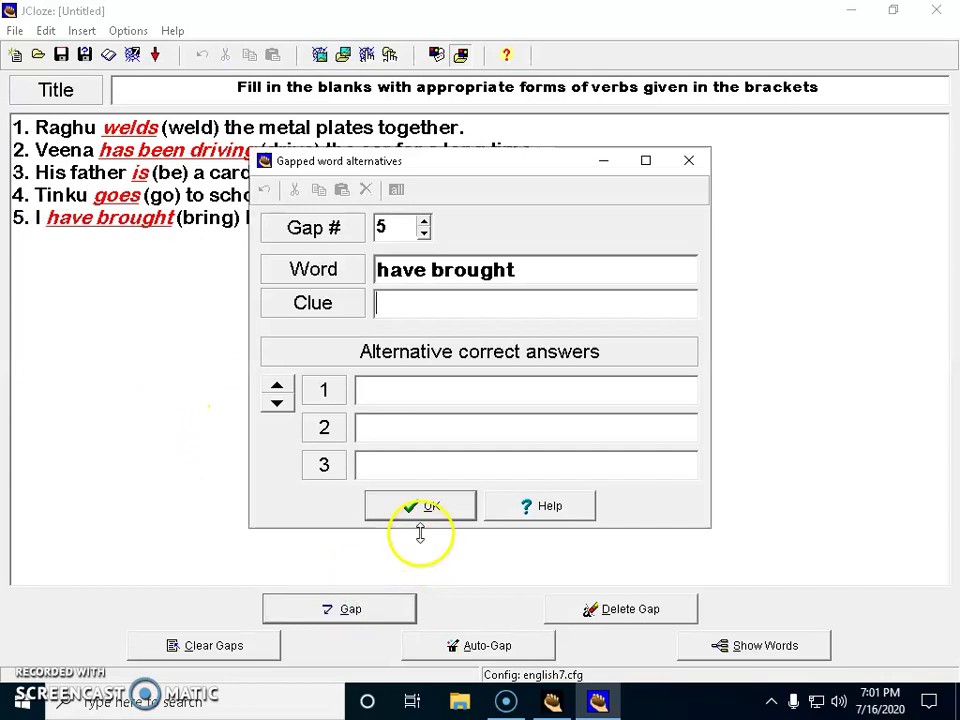
click(421, 508)
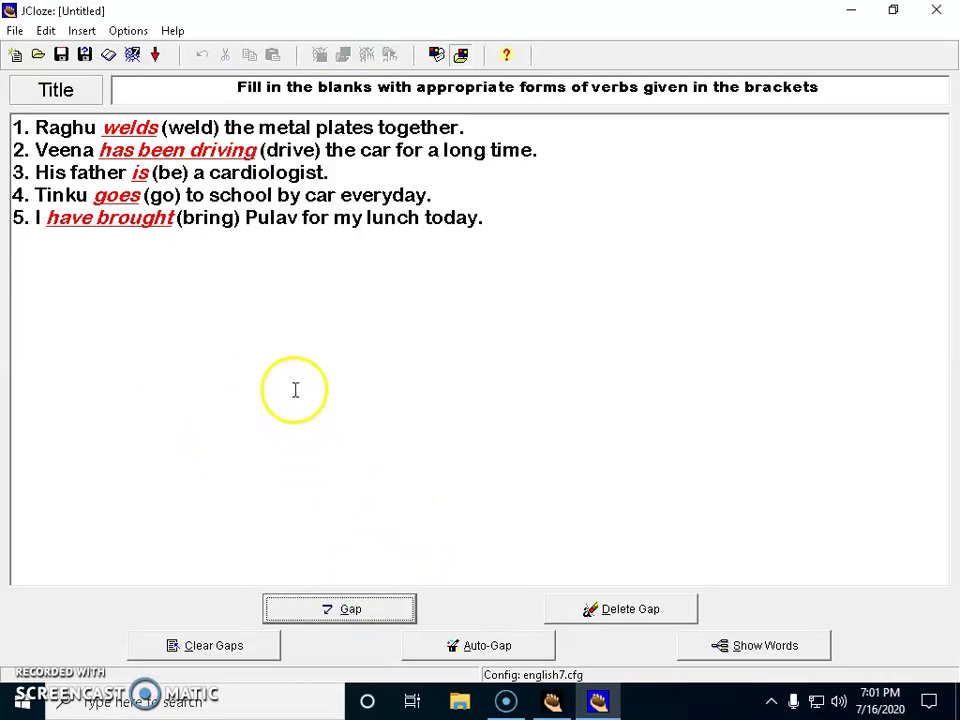
click(125, 30)
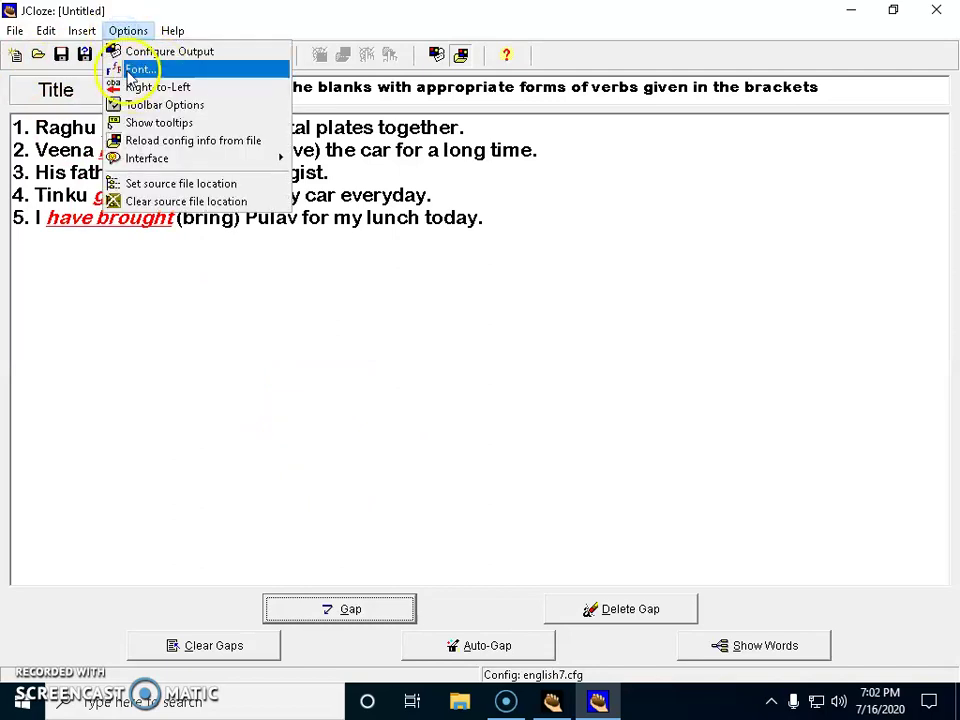
click(130, 70)
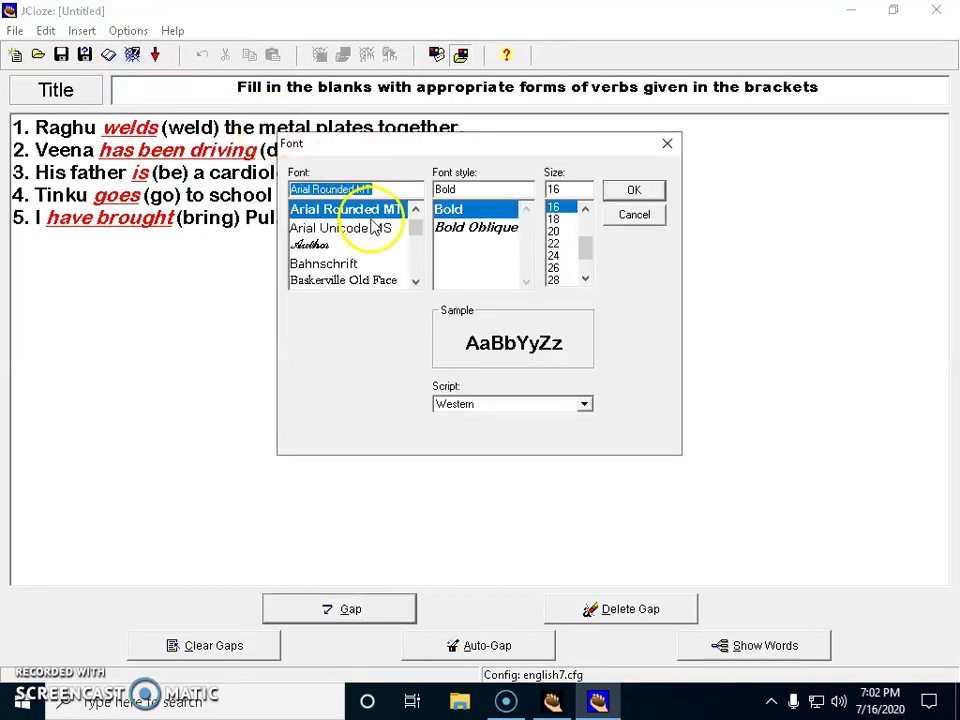
drag(417, 232, 431, 210)
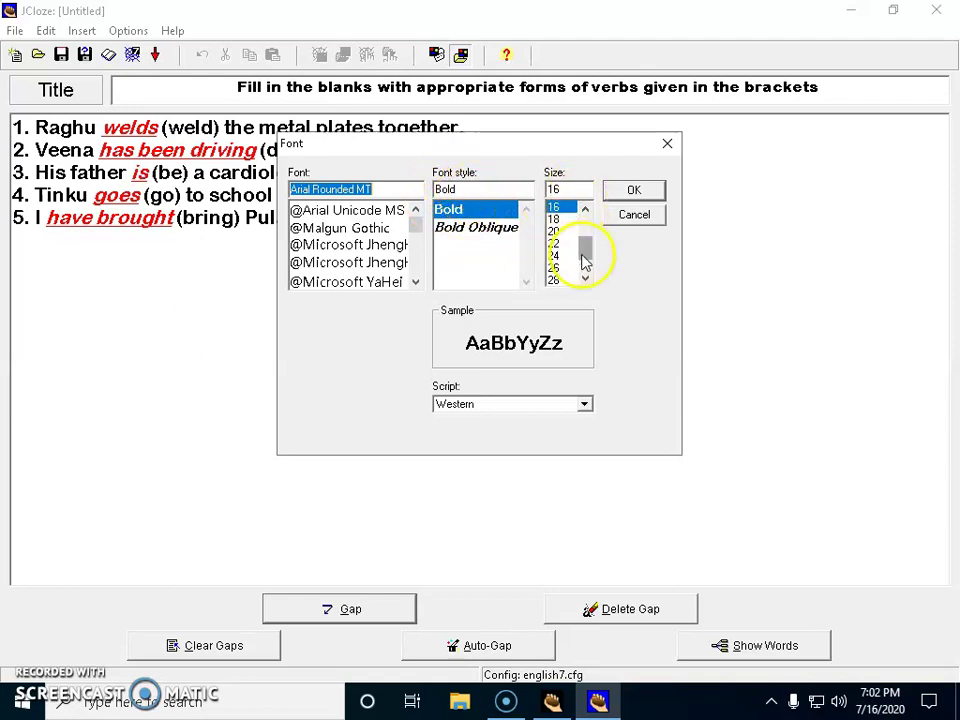
mouse_move(585, 260)
mouse_down()
mouse_move(582, 277)
mouse_move(585, 255)
mouse_up()
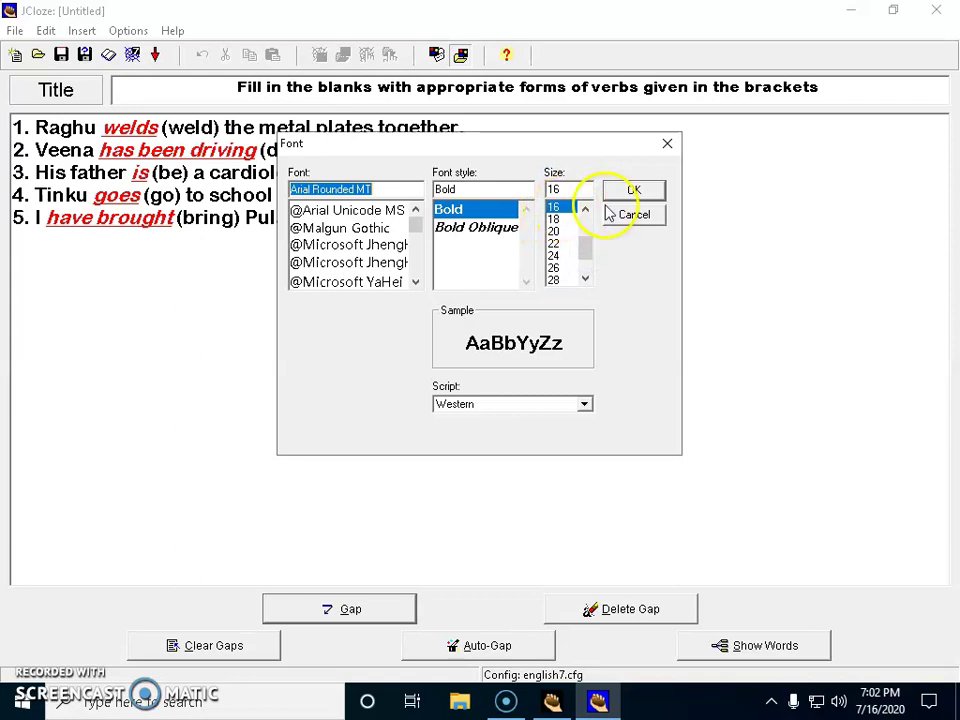
click(632, 192)
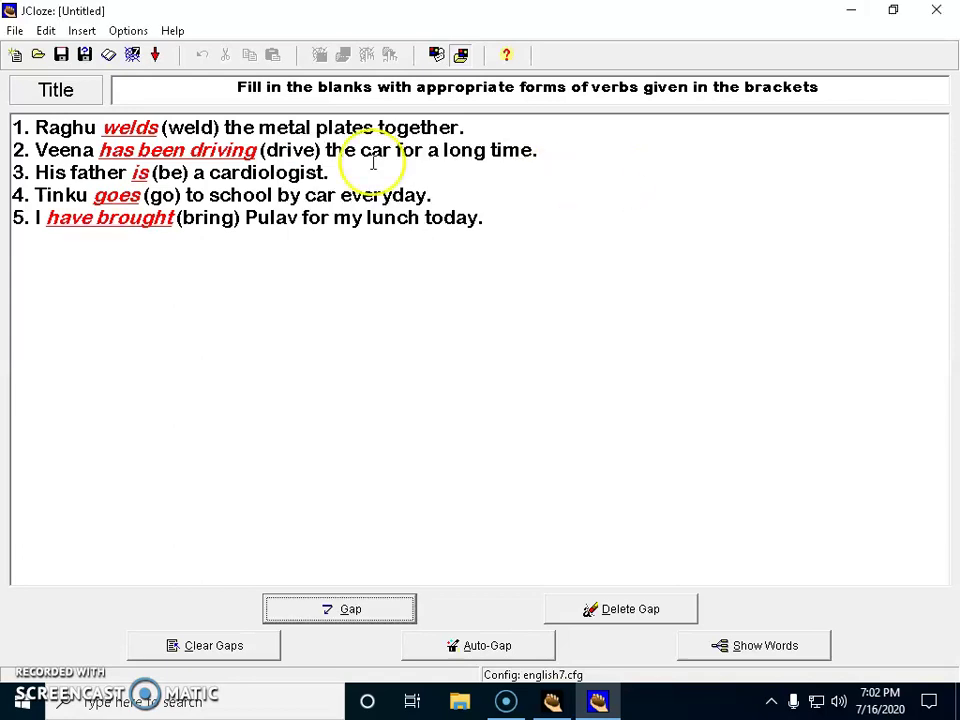
Step: Open Options > Configure Output and browse Prompts/Feedback and Buttons, ending on Appearance
click(130, 31)
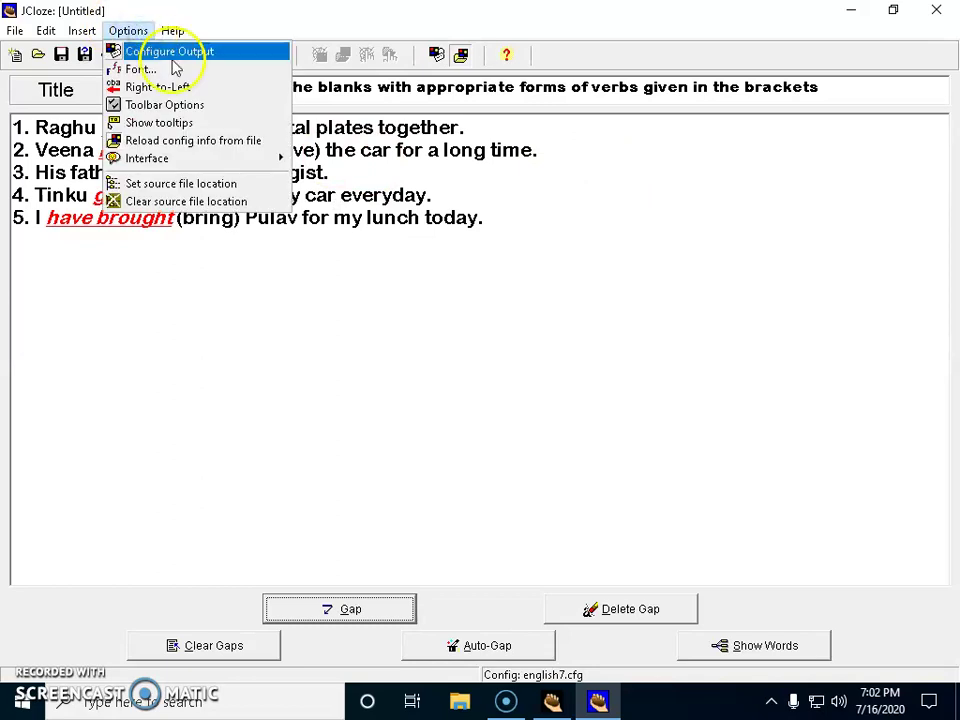
click(181, 55)
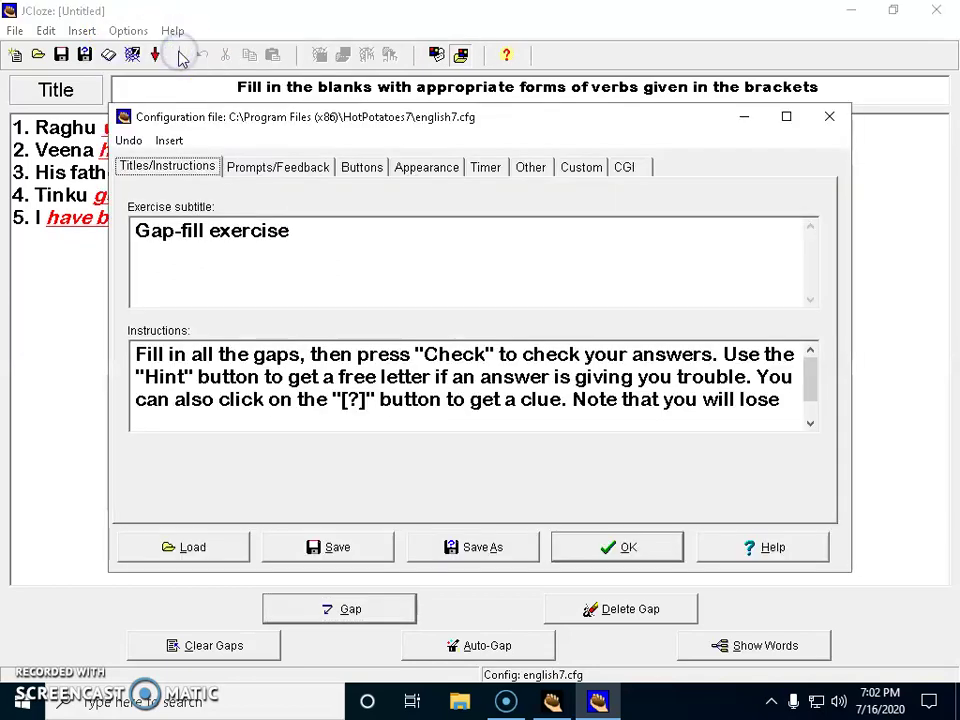
click(260, 176)
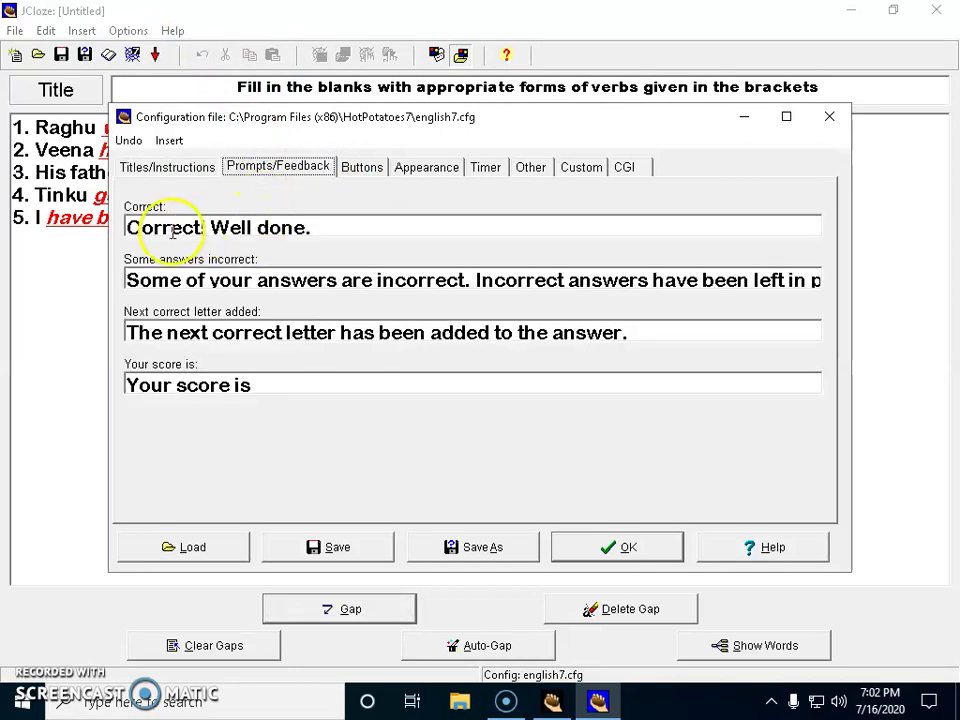
click(370, 170)
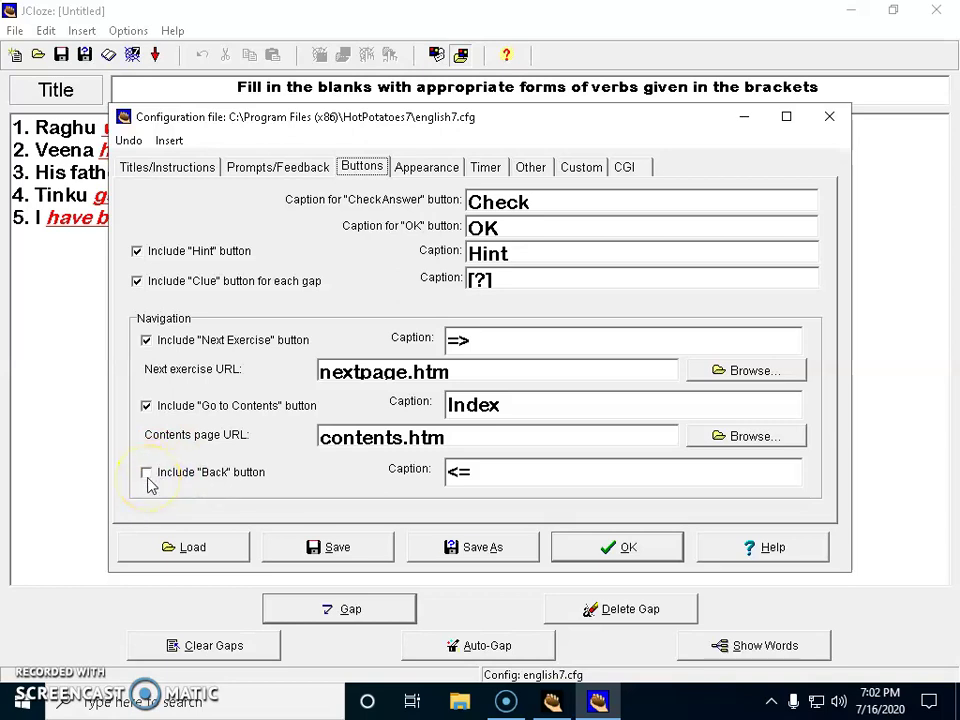
click(430, 170)
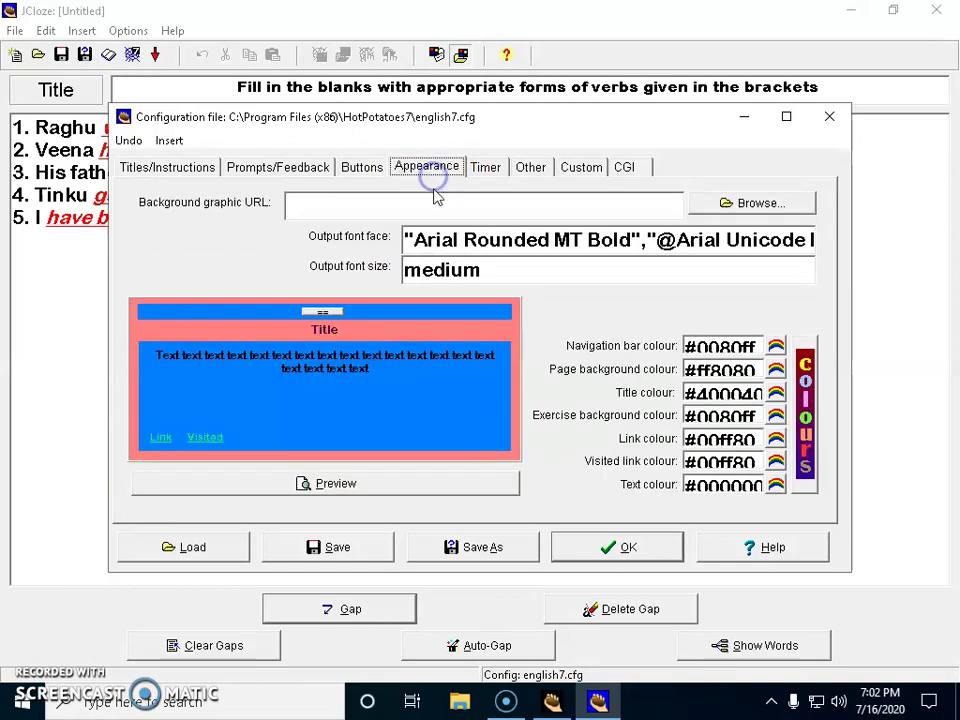
Step: Try light cyan for the navigation bar, then set it back to blue
click(776, 346)
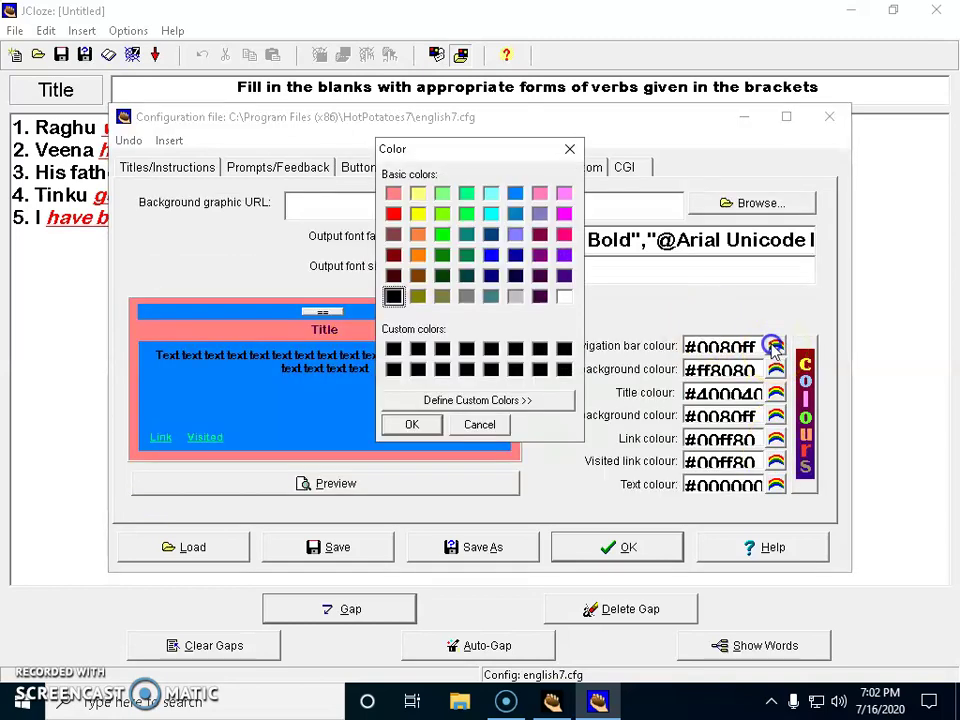
click(491, 194)
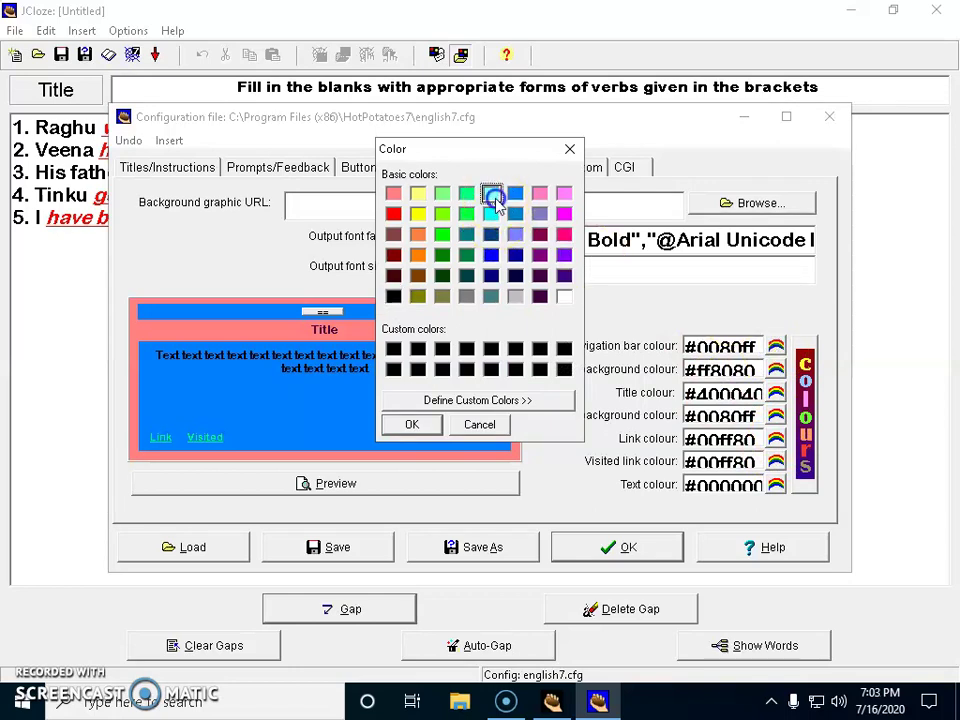
click(411, 424)
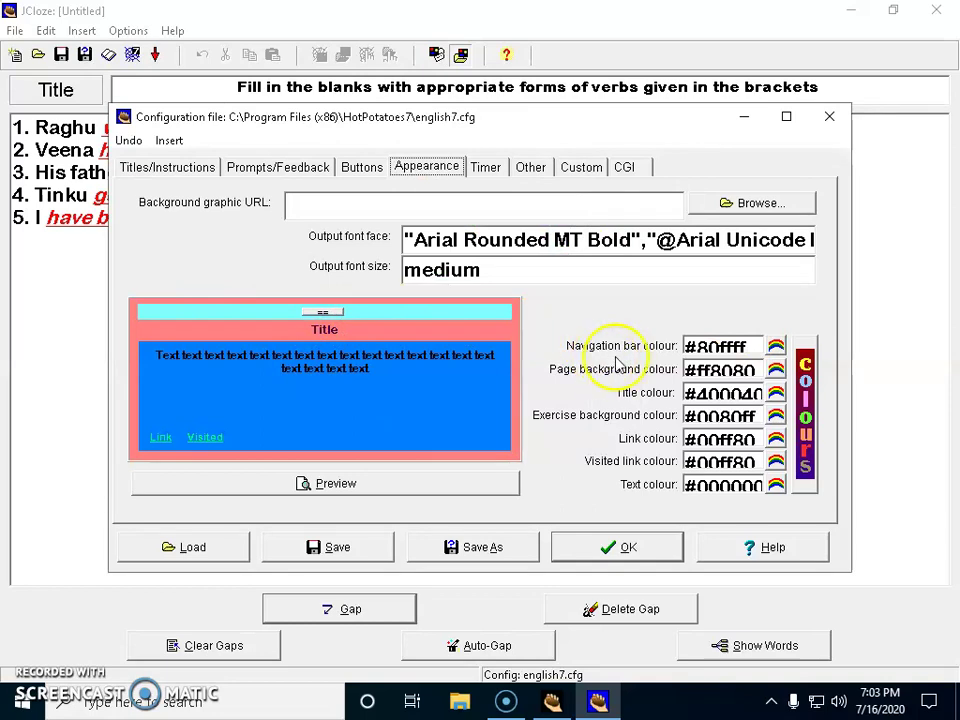
click(776, 369)
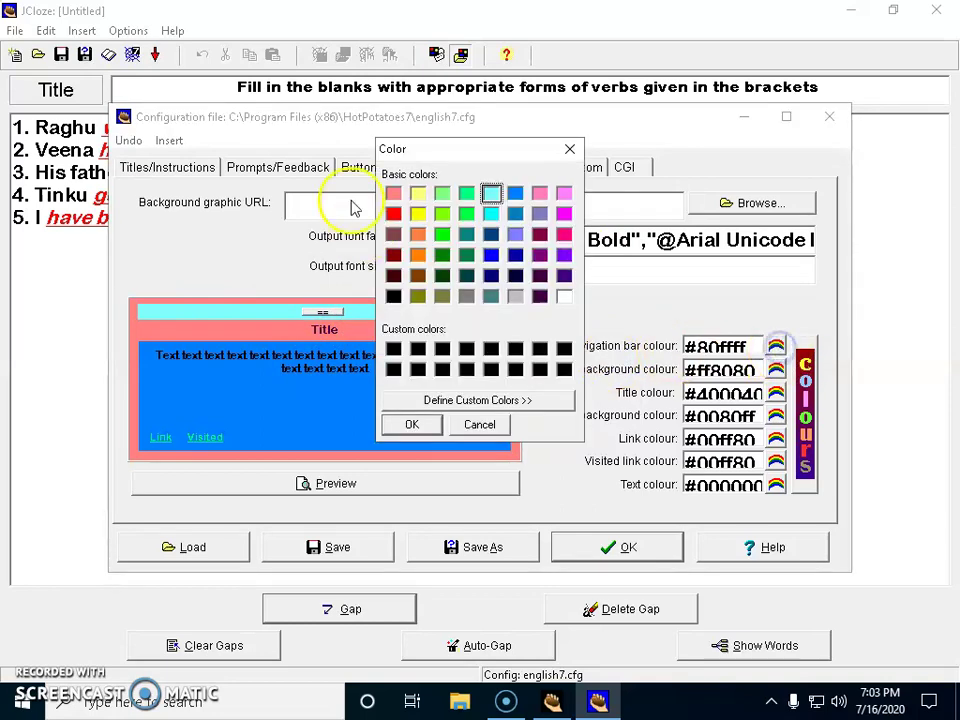
click(515, 193)
click(409, 424)
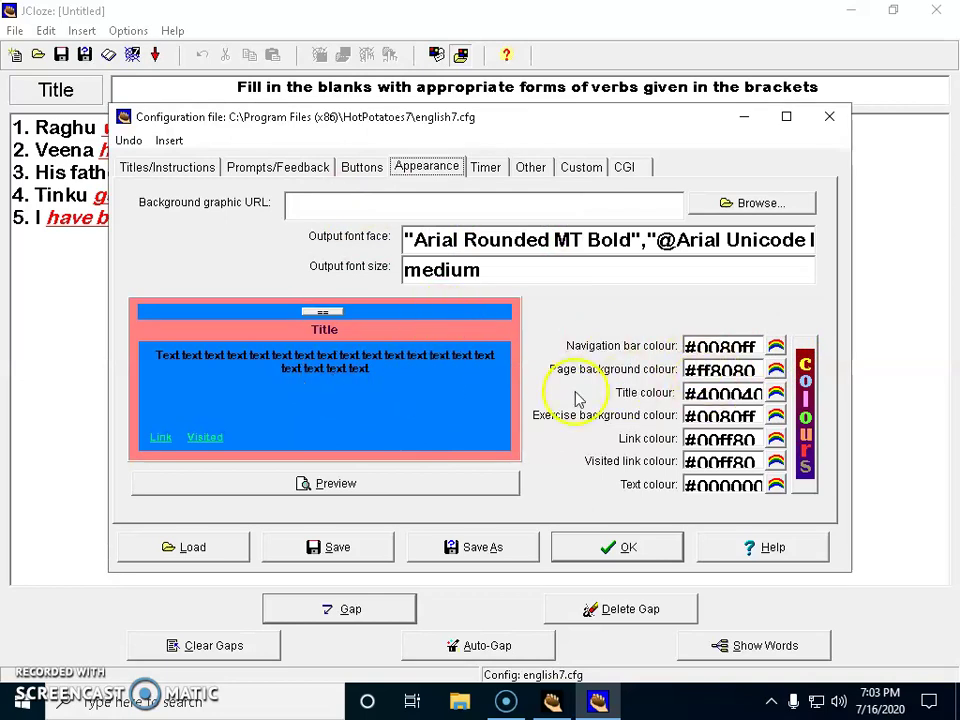
Step: Try grey for the page background, then set it back to pink
click(776, 369)
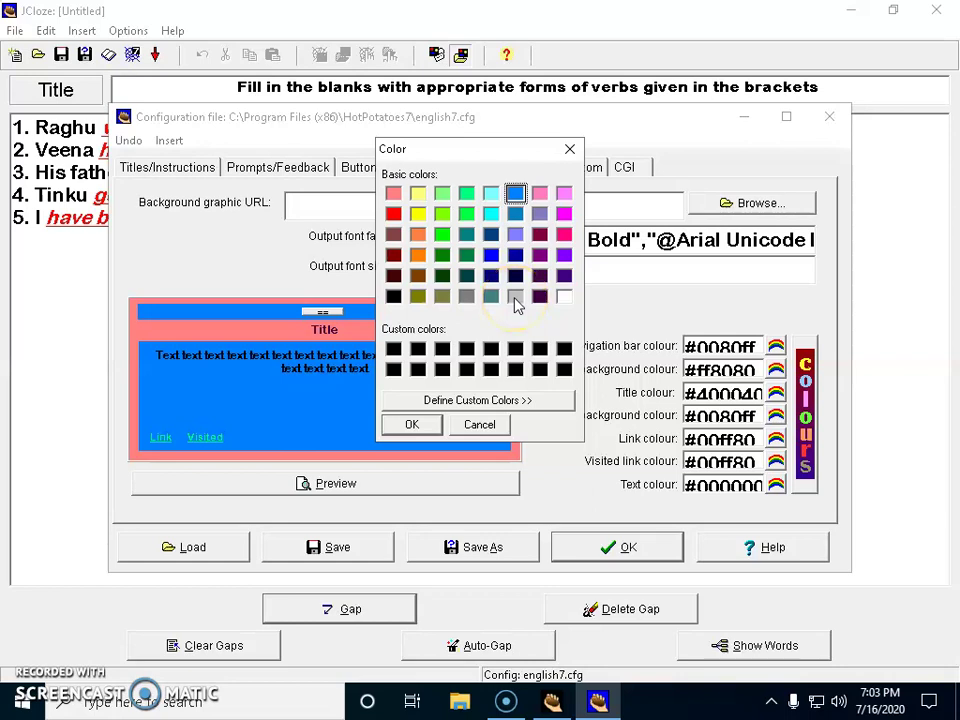
click(409, 423)
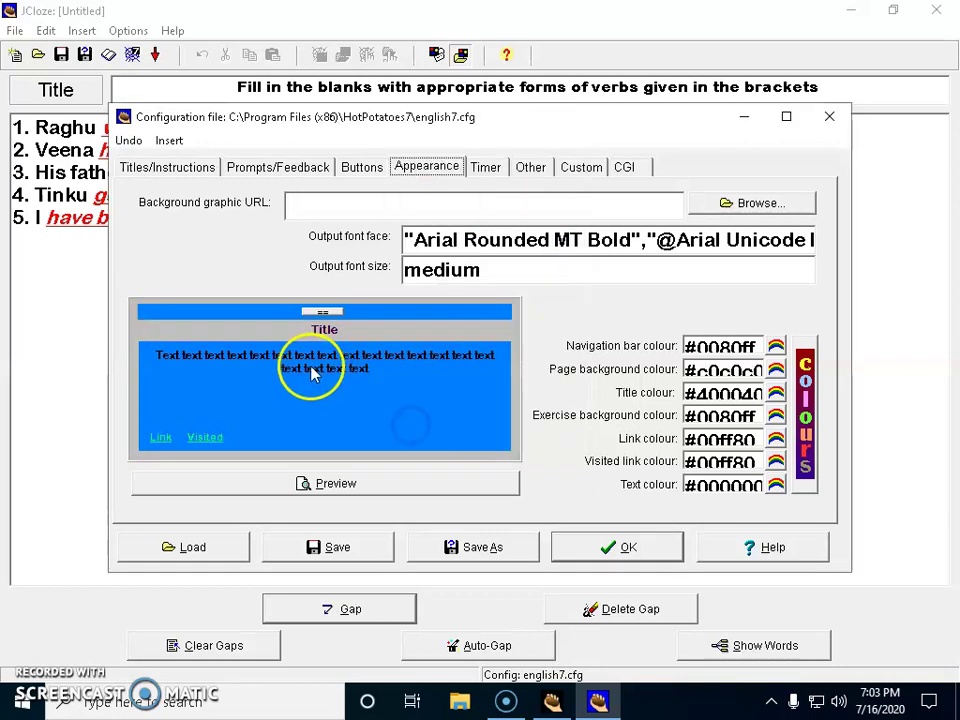
click(776, 369)
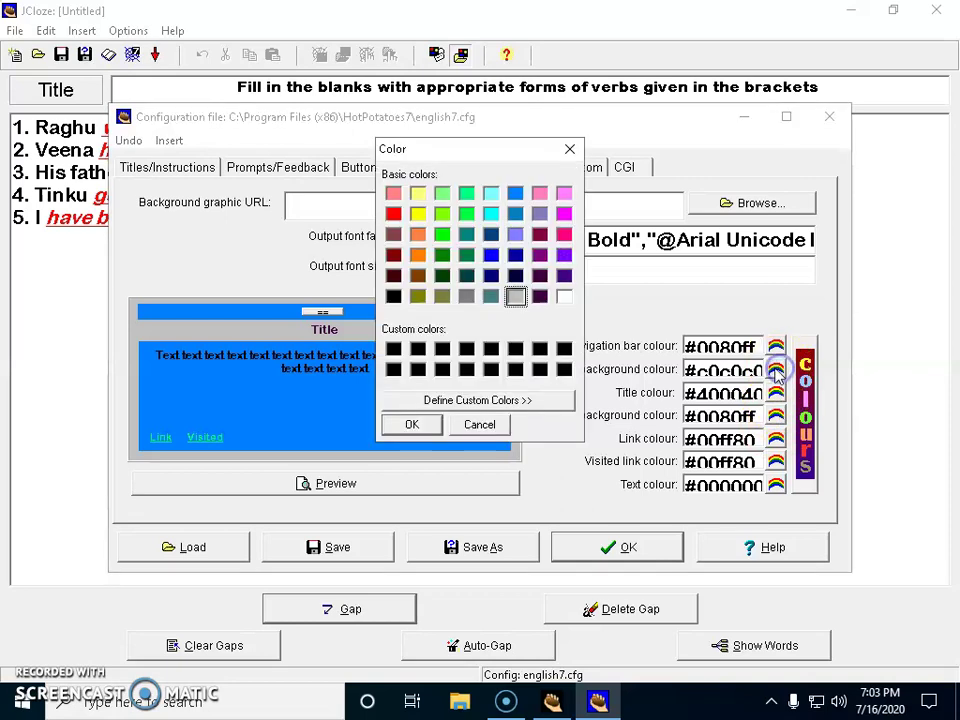
click(393, 194)
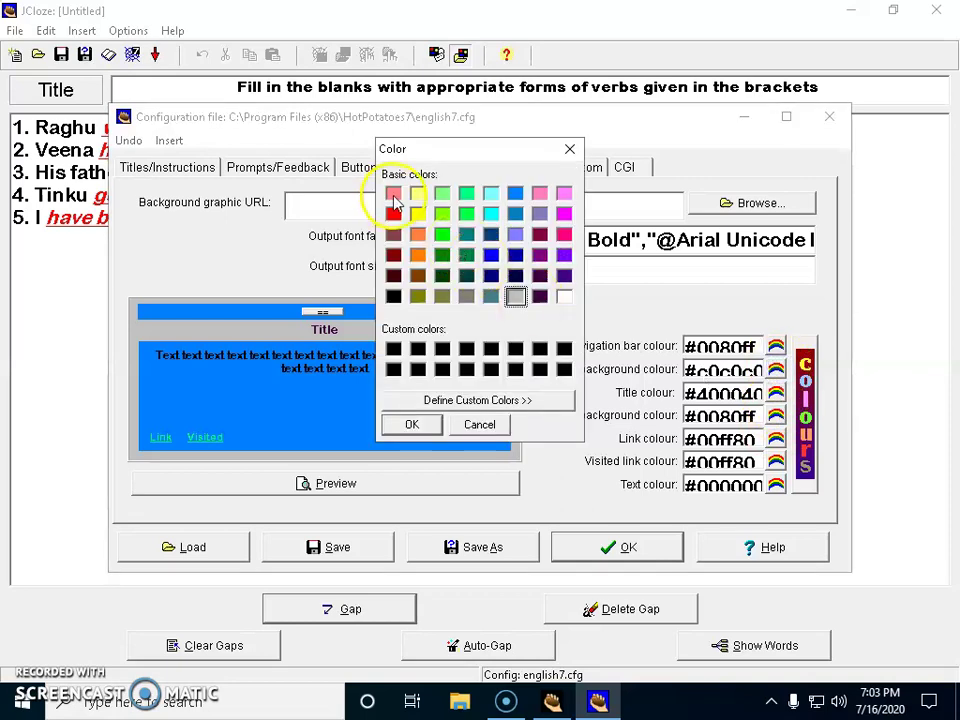
click(405, 423)
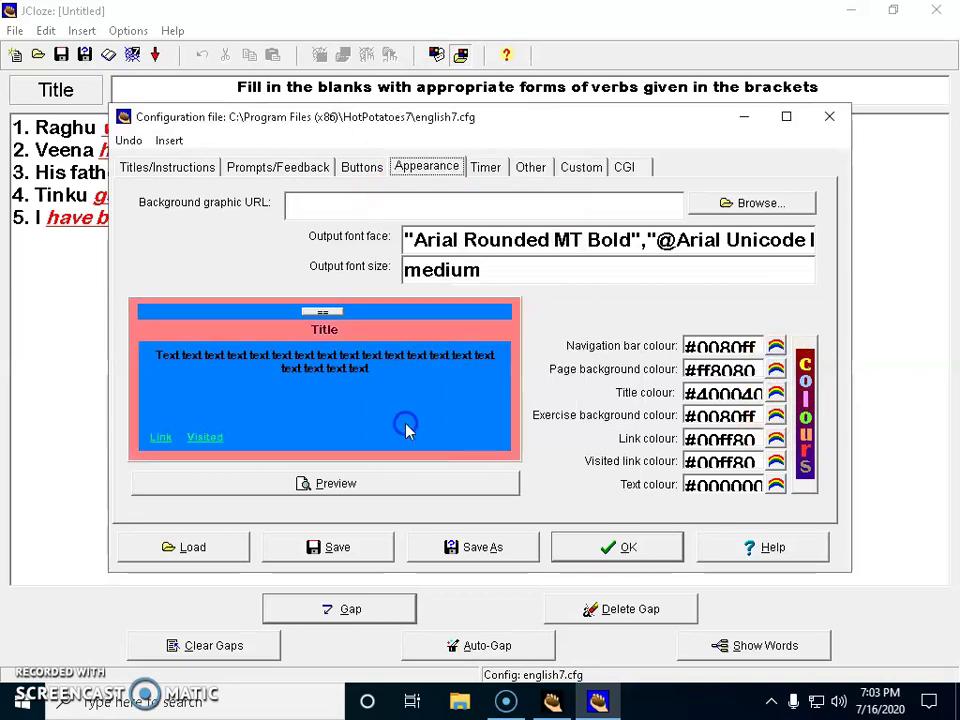
Step: Try browsing for a background picture, dismiss the save-first warning, and show the timer settings
click(796, 208)
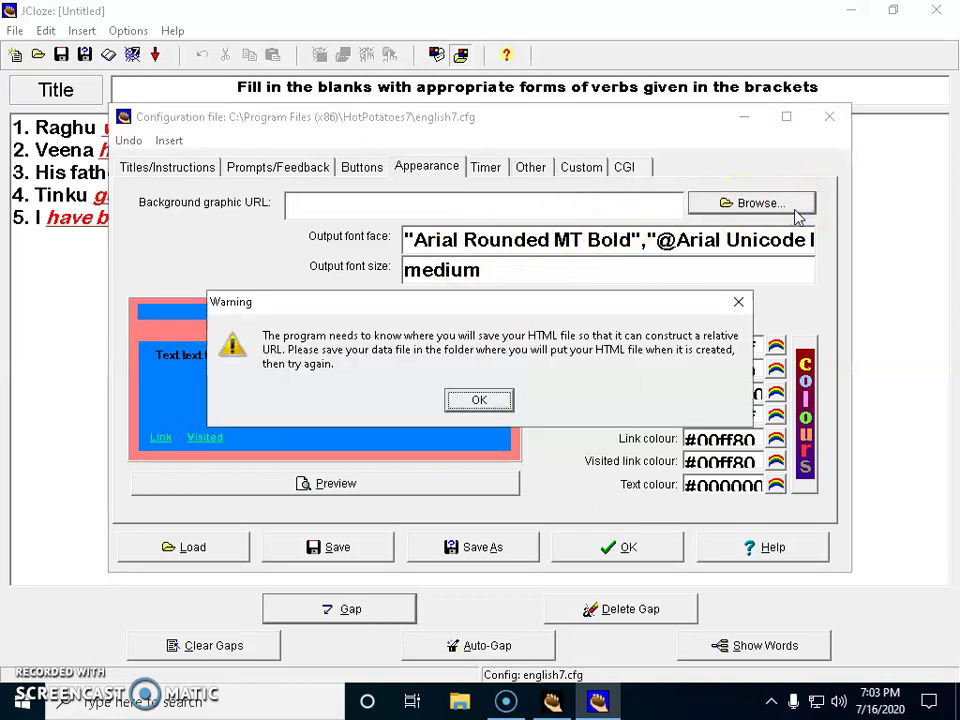
click(479, 400)
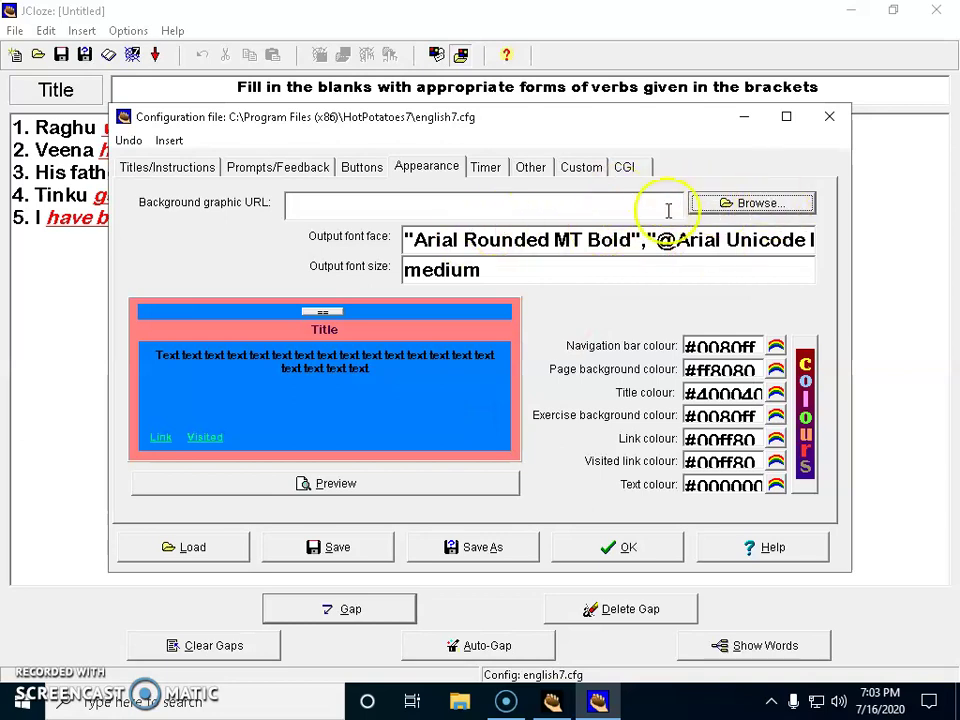
click(480, 170)
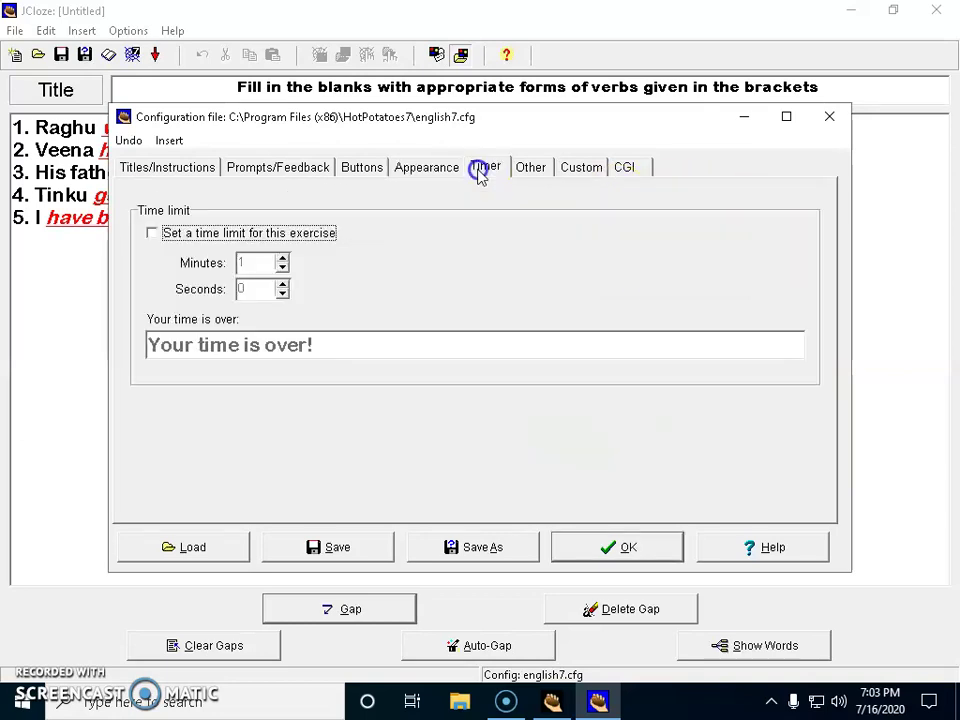
Step: Enable a 3-minute time limit, save the configuration and close it
click(150, 237)
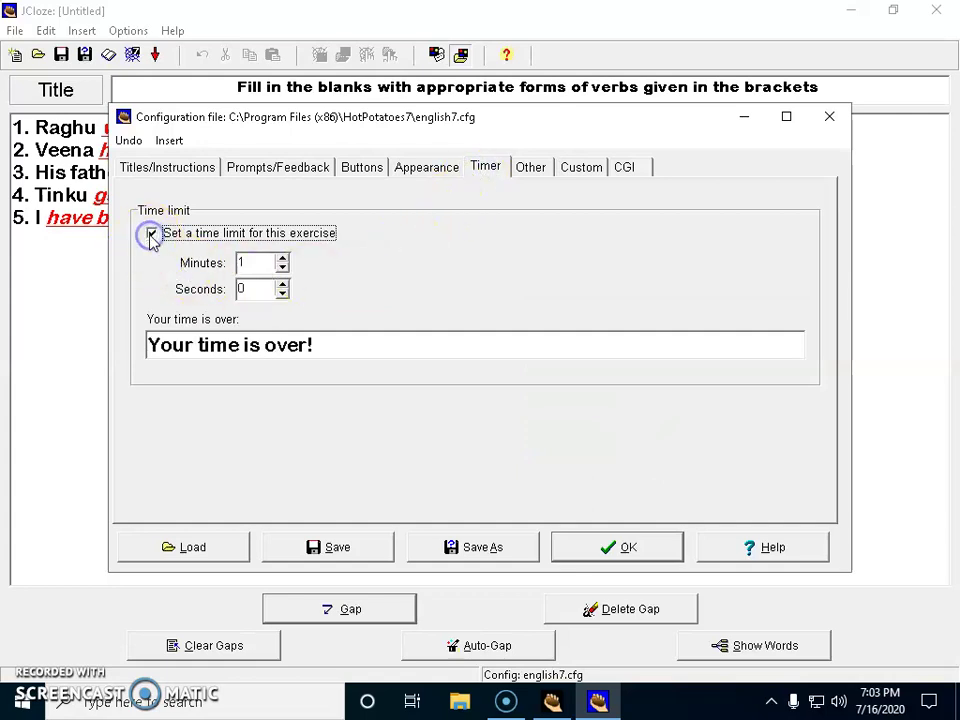
click(283, 257)
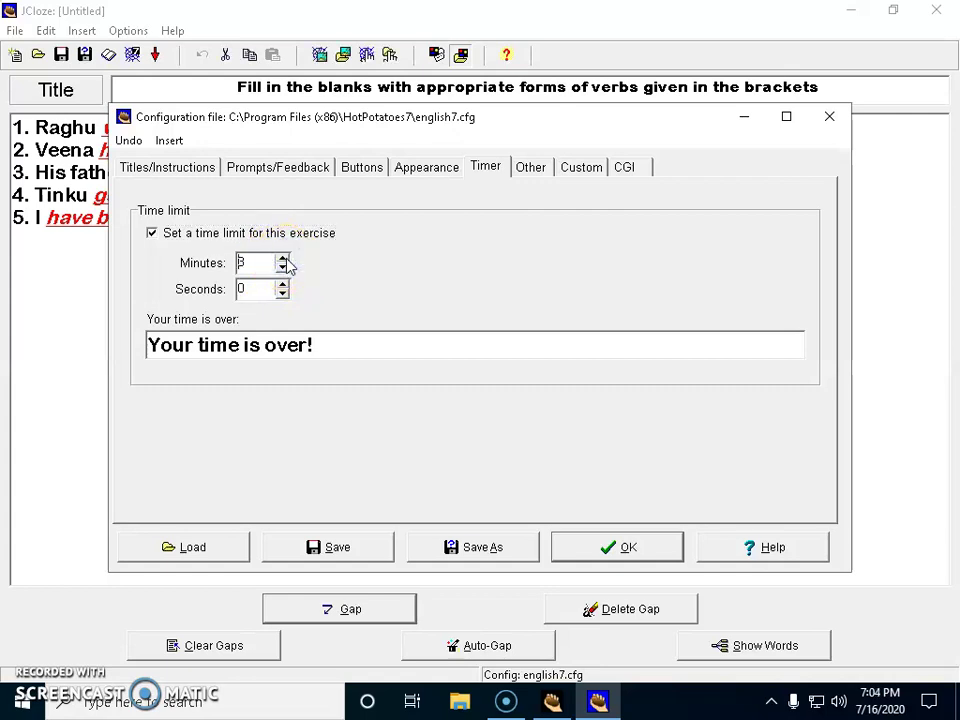
click(343, 565)
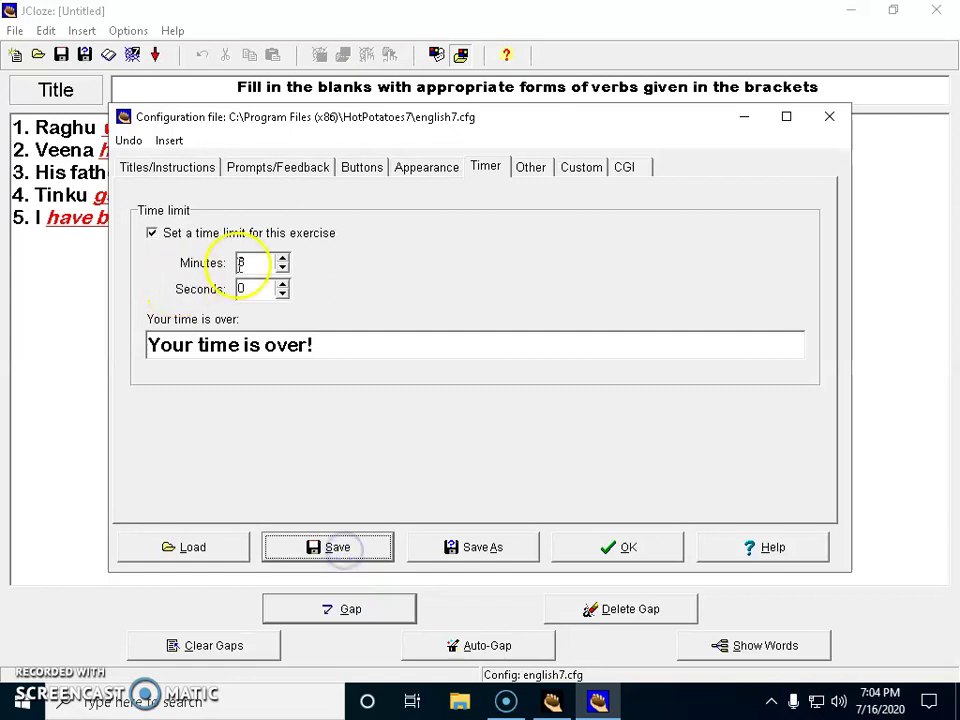
click(643, 548)
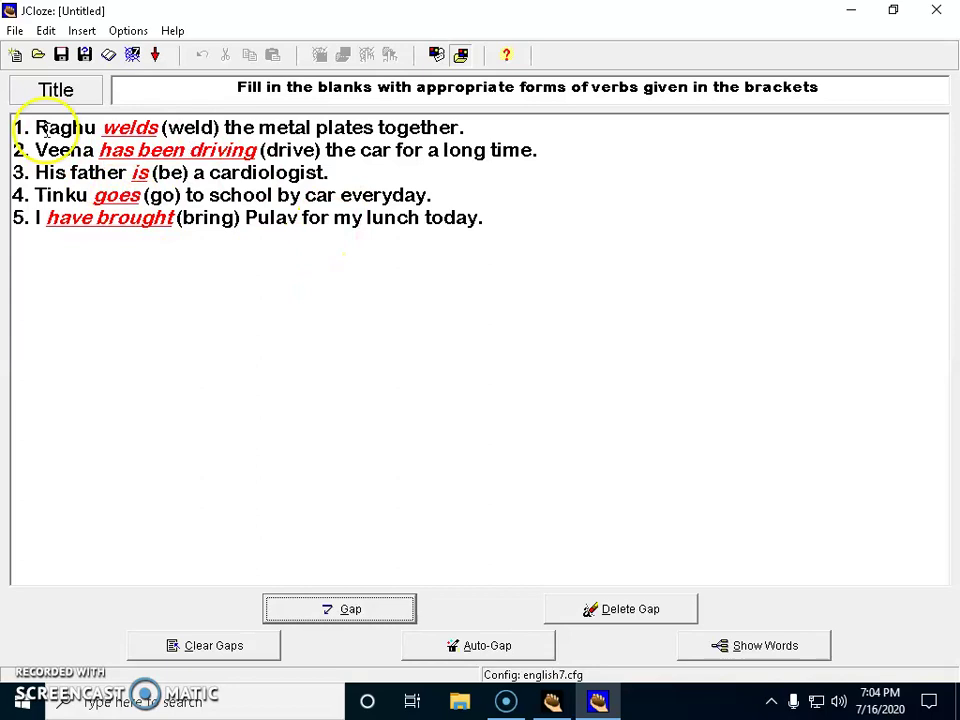
Step: Save the gap-fill exercise to the Desktop as V1.jcl
click(60, 56)
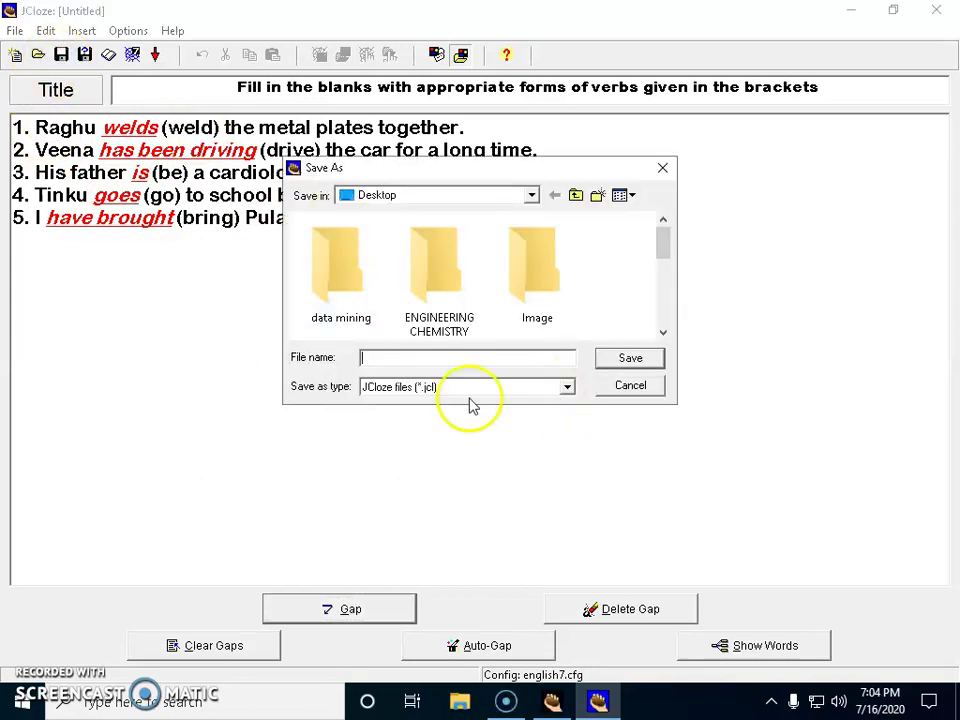
click(420, 360)
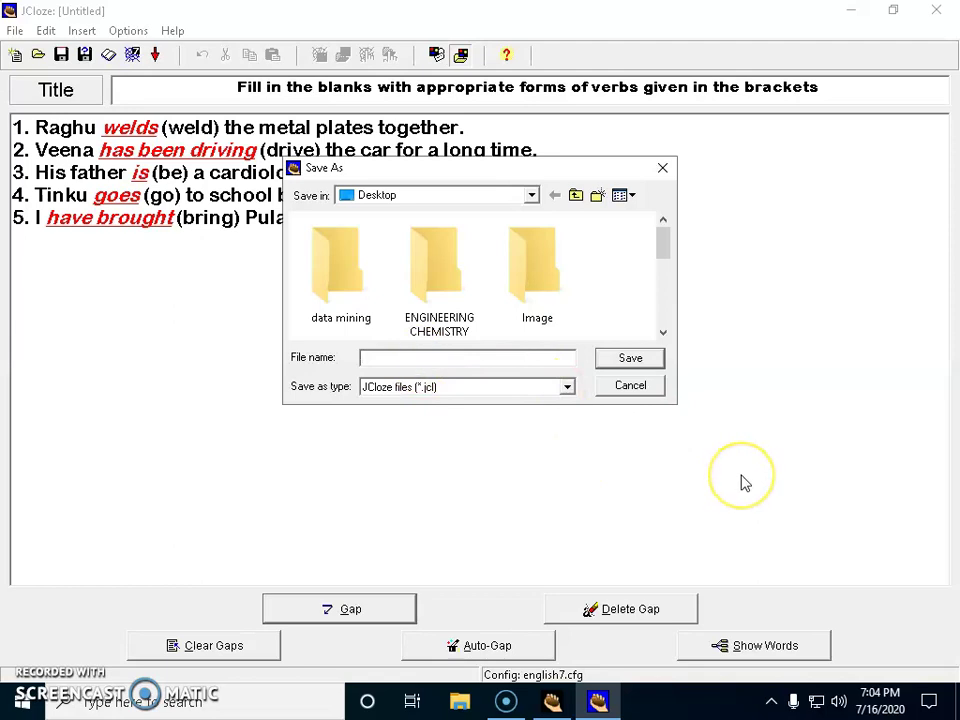
text(V)
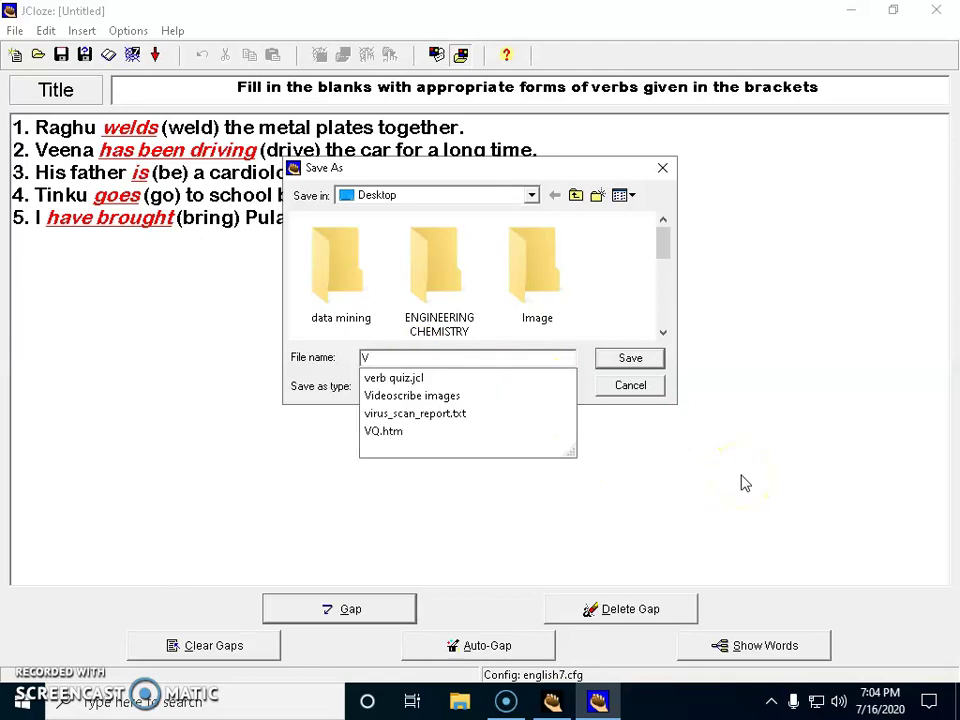
text(1)
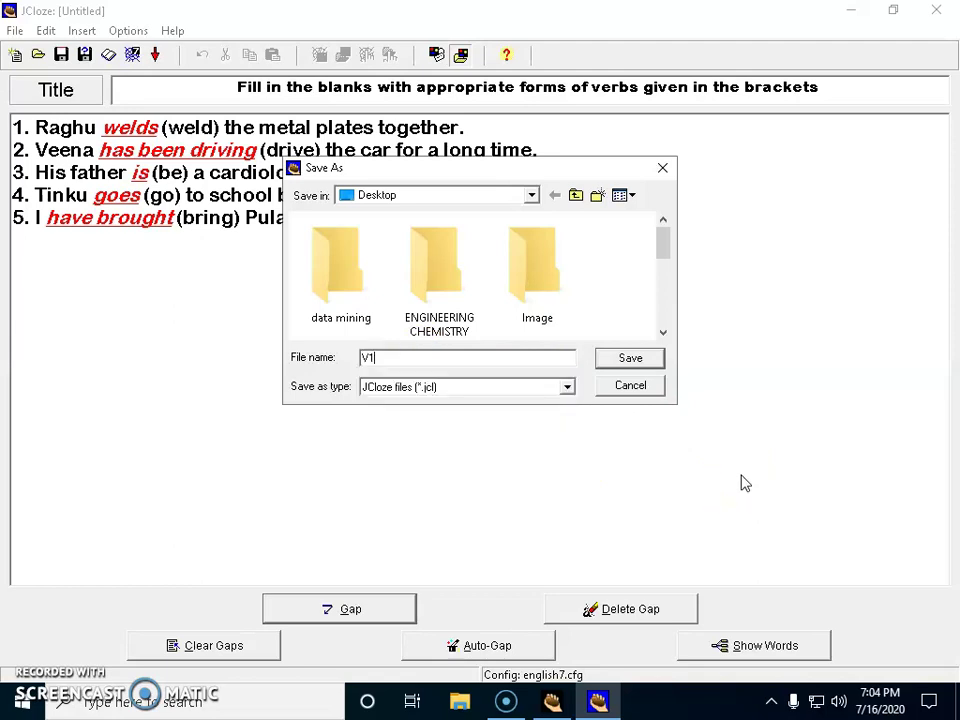
click(623, 362)
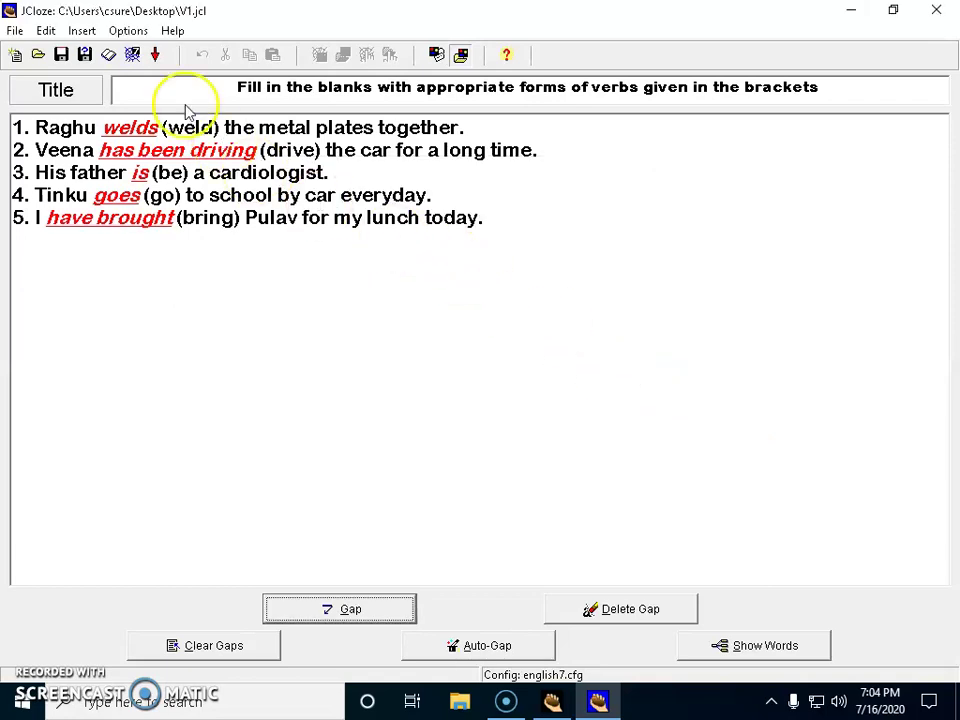
Step: Export the exercise as the web page V1.htm and view it in the browser
click(131, 56)
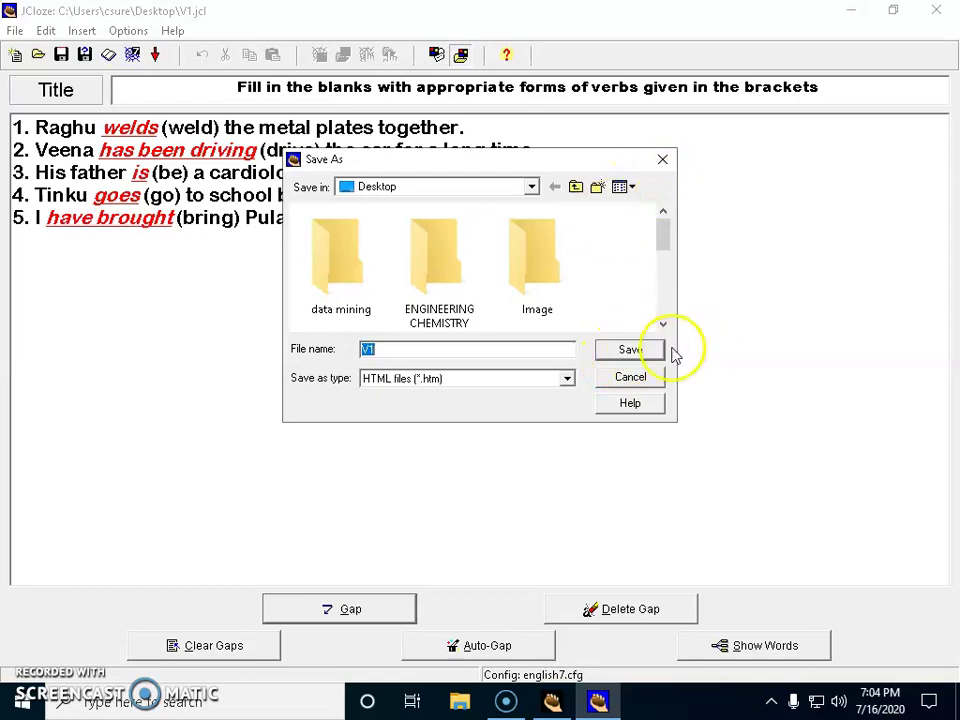
click(638, 352)
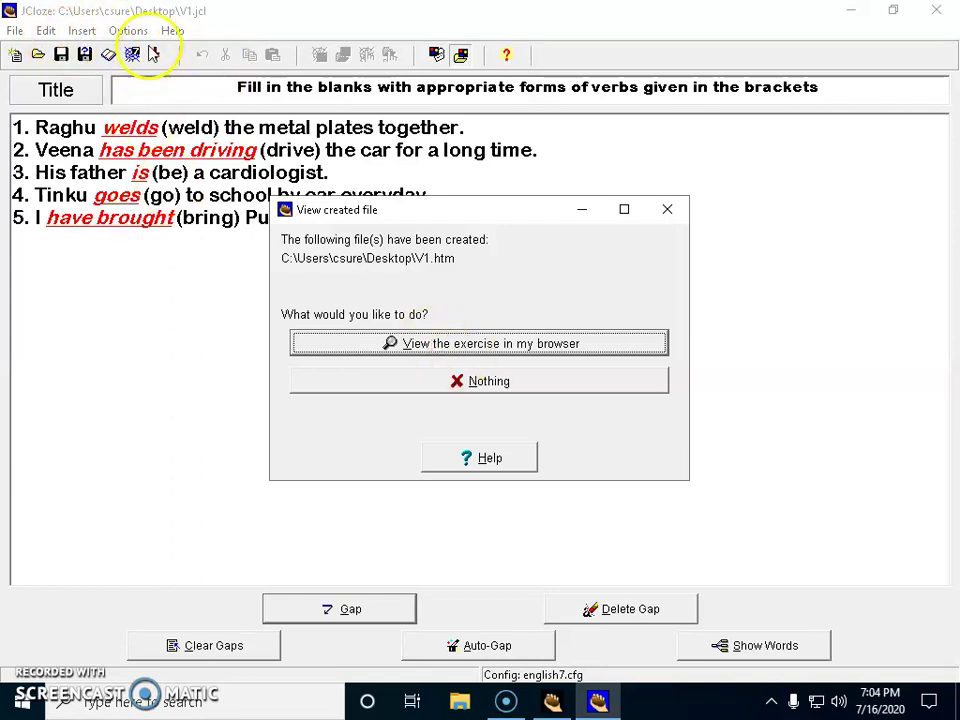
click(543, 346)
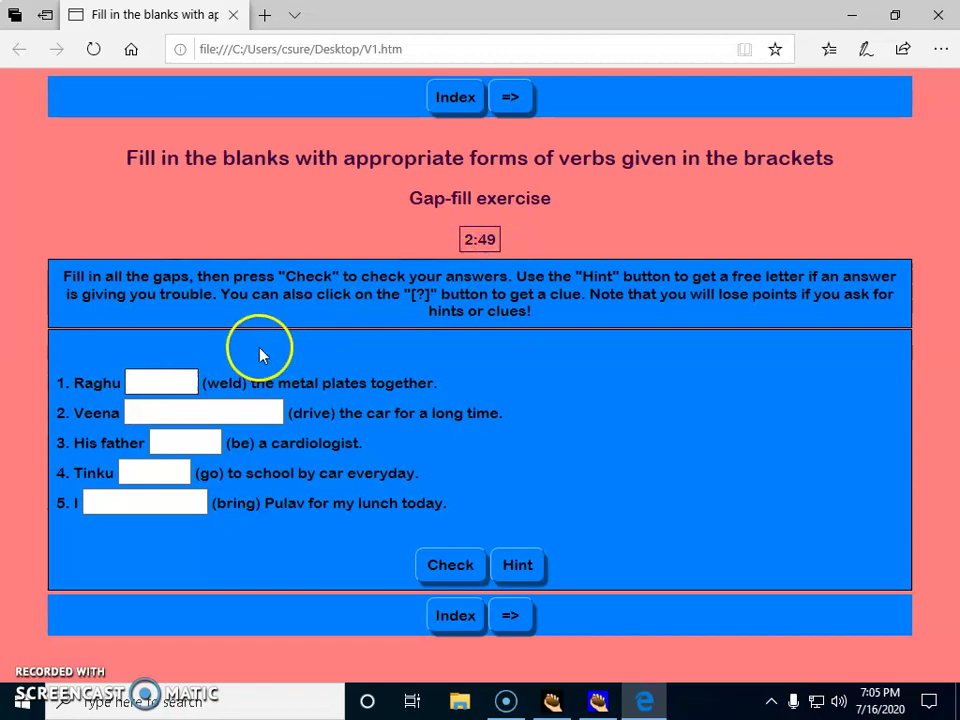
Step: Answer the first two blanks with 'welds' and 'has been driving'
click(167, 384)
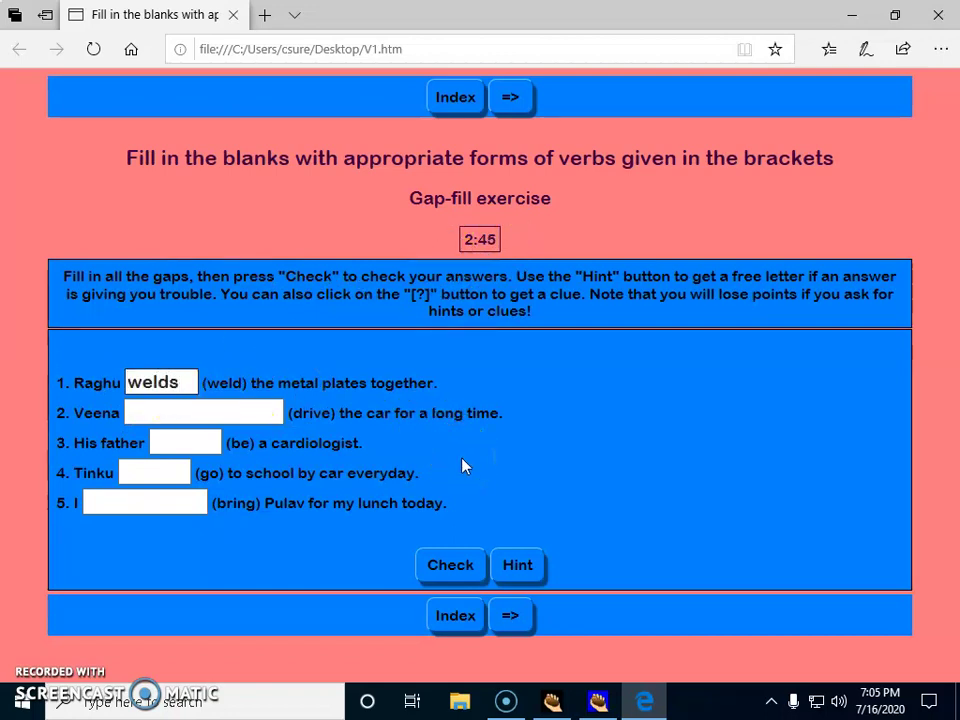
click(167, 412)
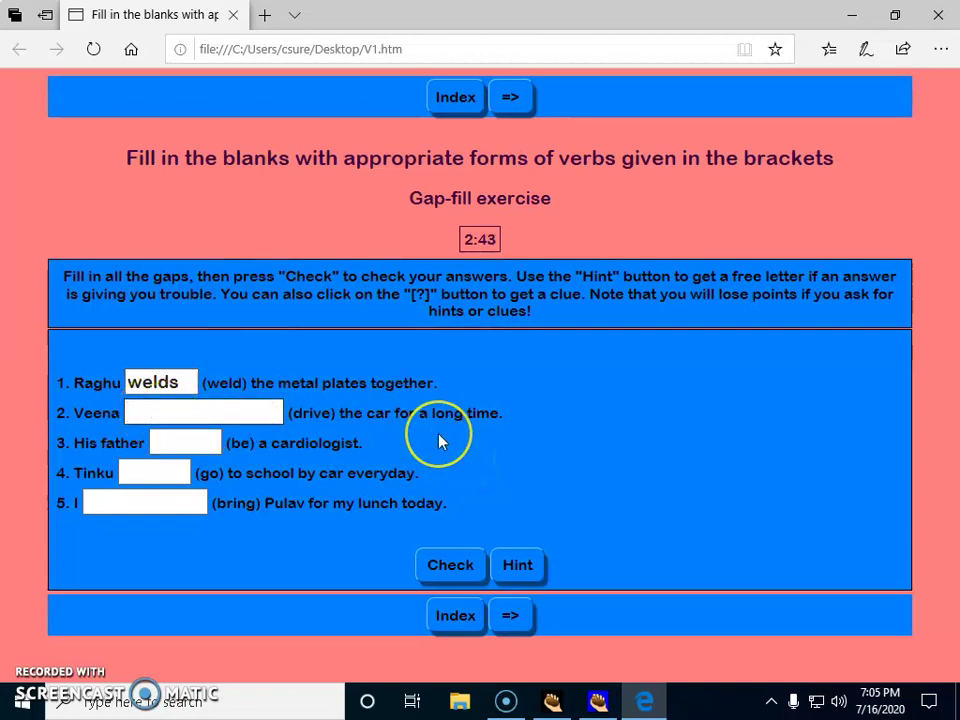
text(has been dri)
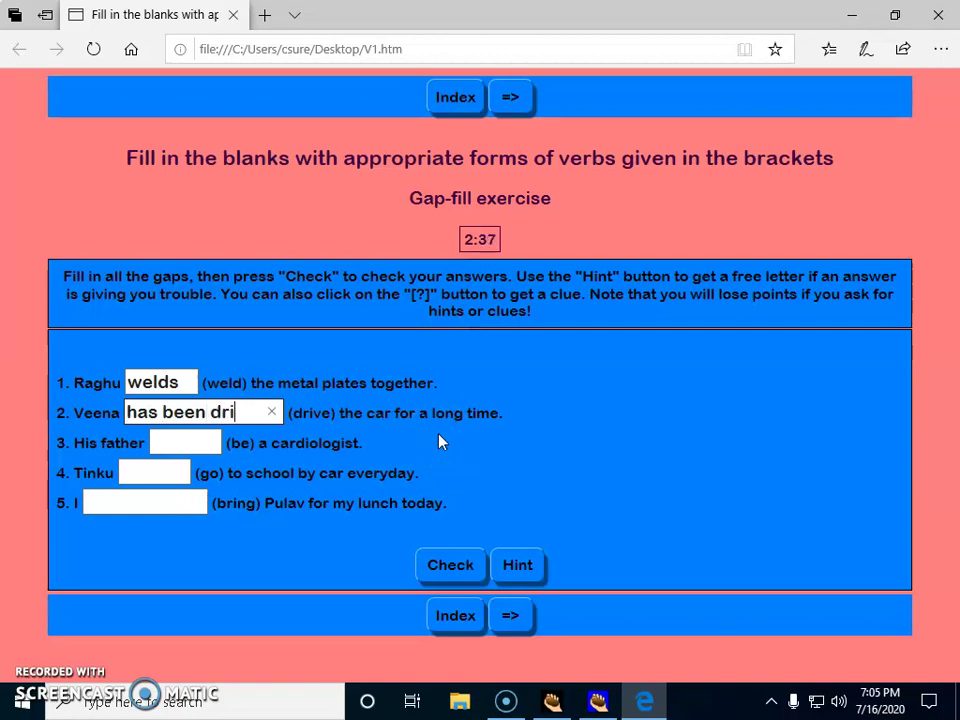
text(ving)
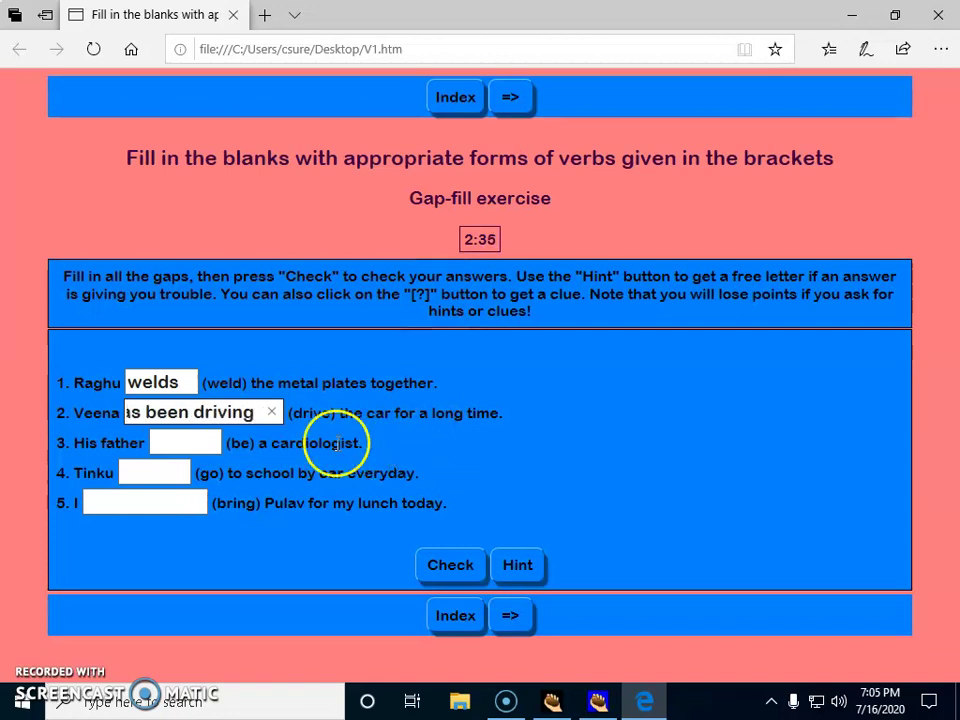
Step: Fill the remaining blanks with 'is', 'goes' and 'have brought', then check for 100%
click(195, 441)
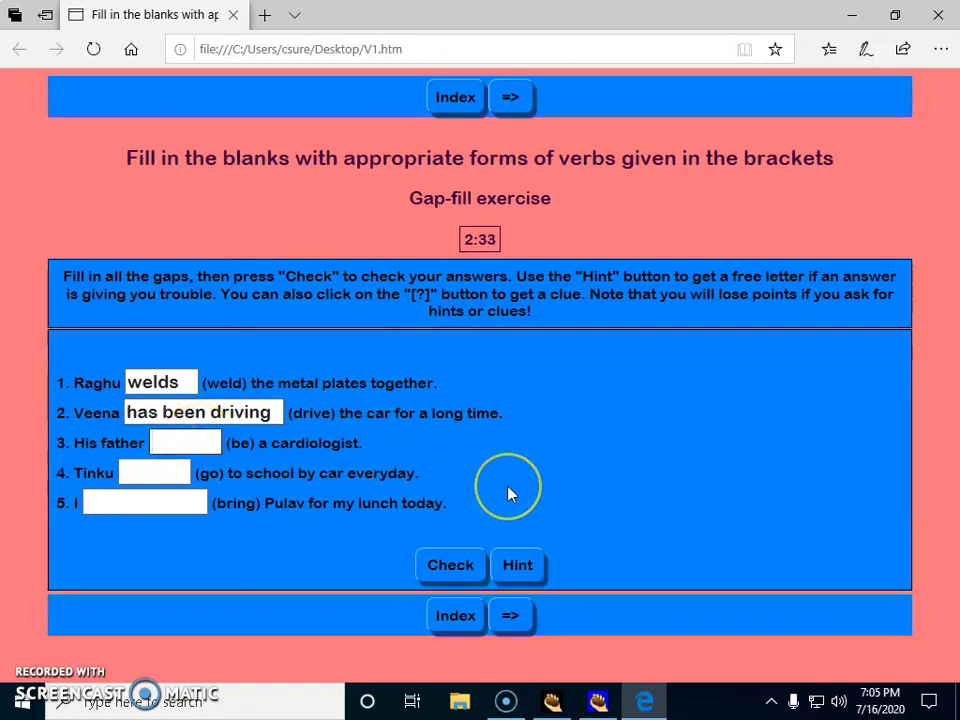
text(is)
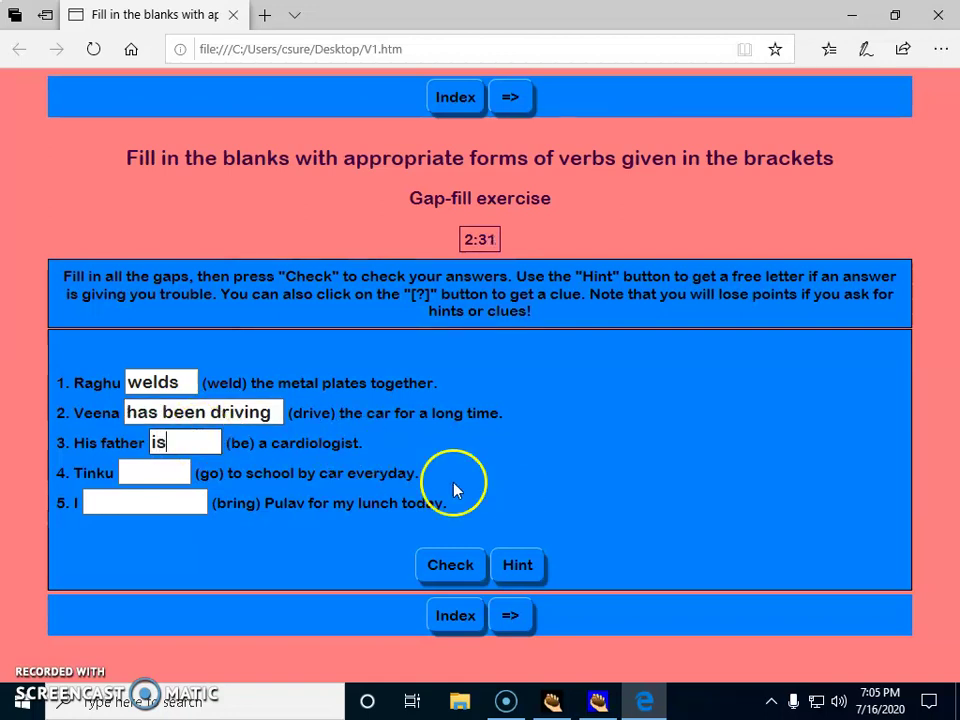
click(167, 471)
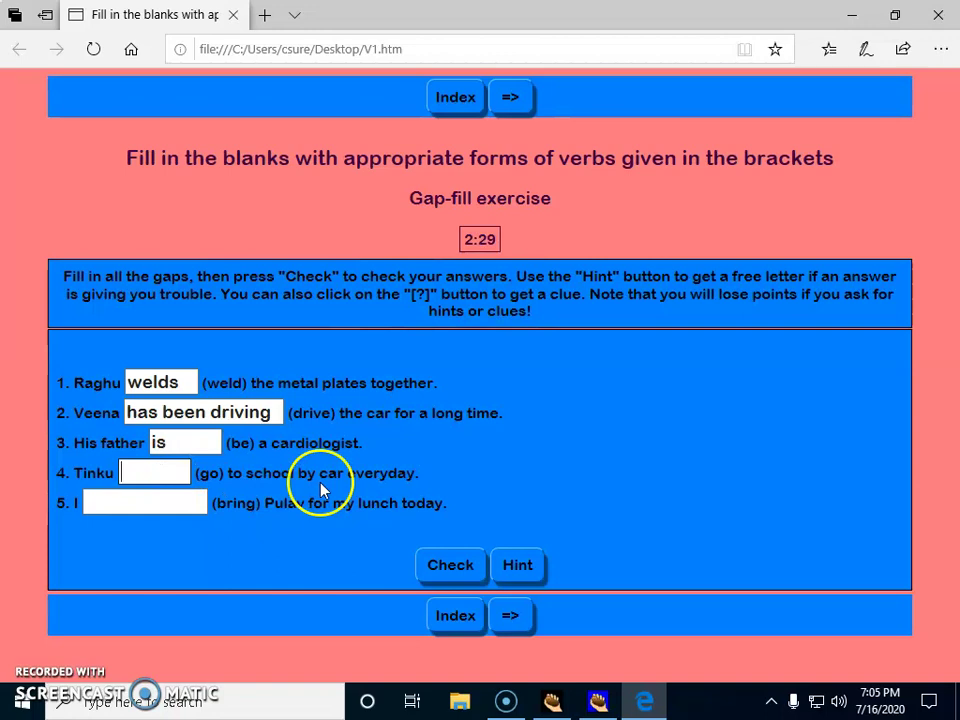
text(goes)
click(168, 500)
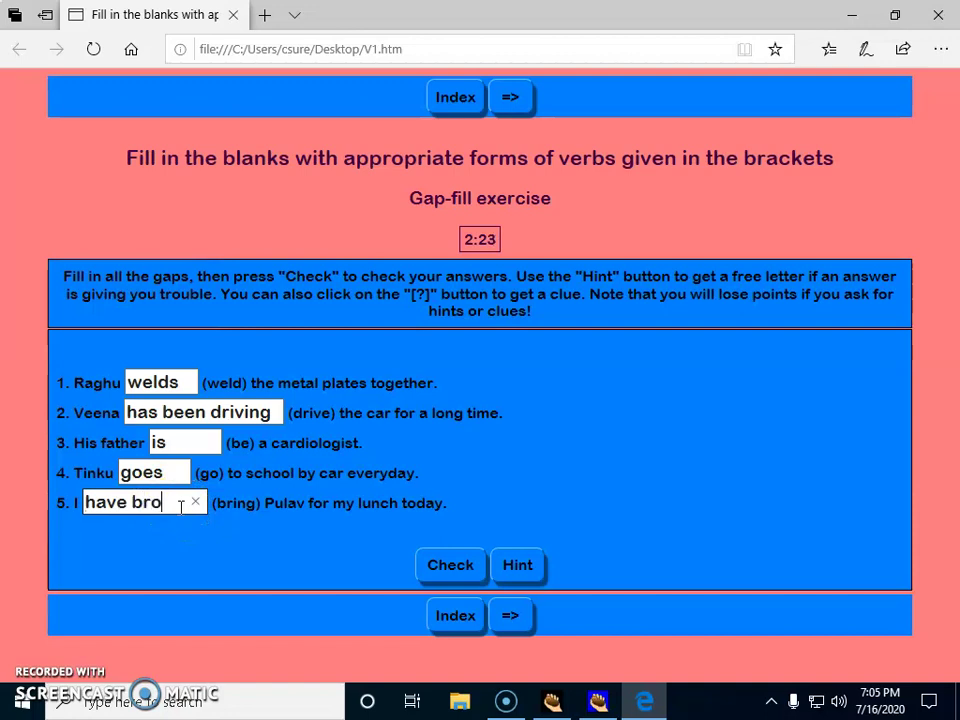
text(ught)
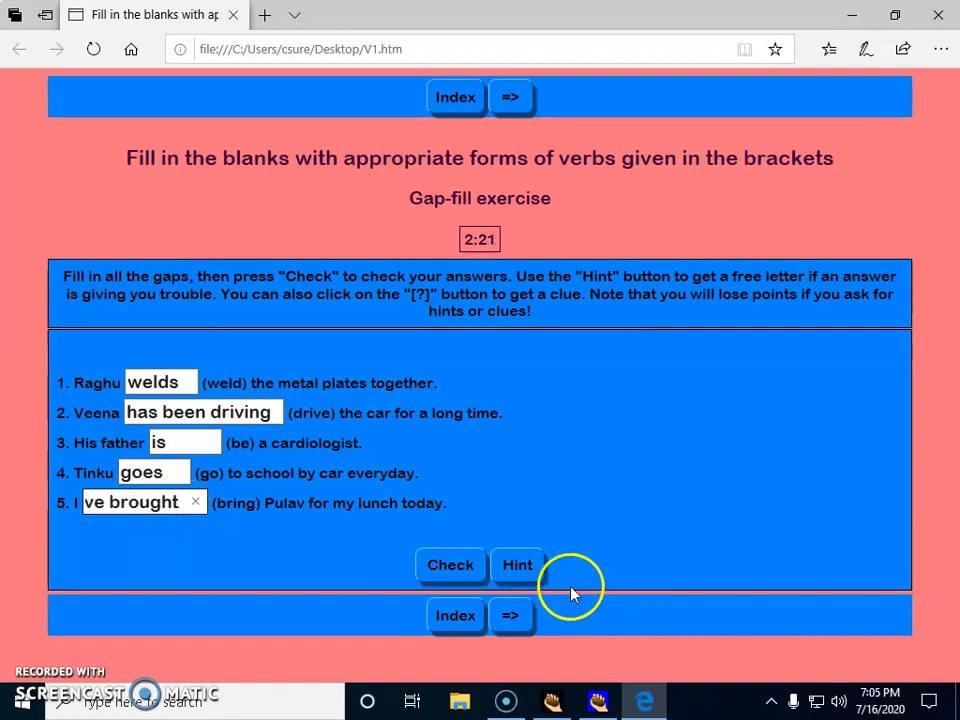
click(437, 566)
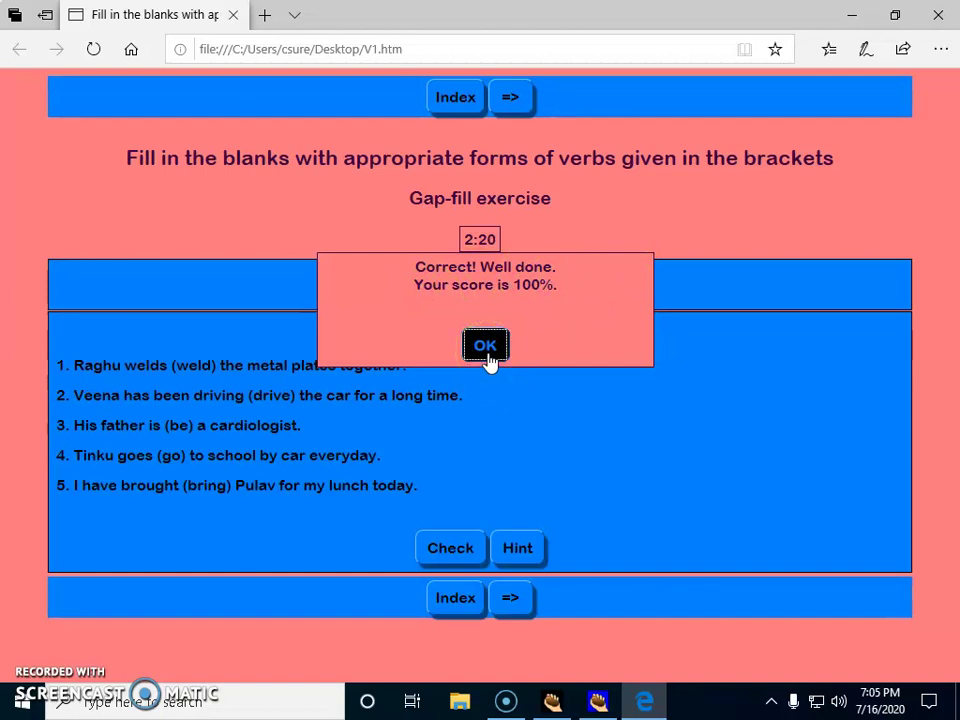
Step: Dismiss the score message and share the page by Mail
click(486, 350)
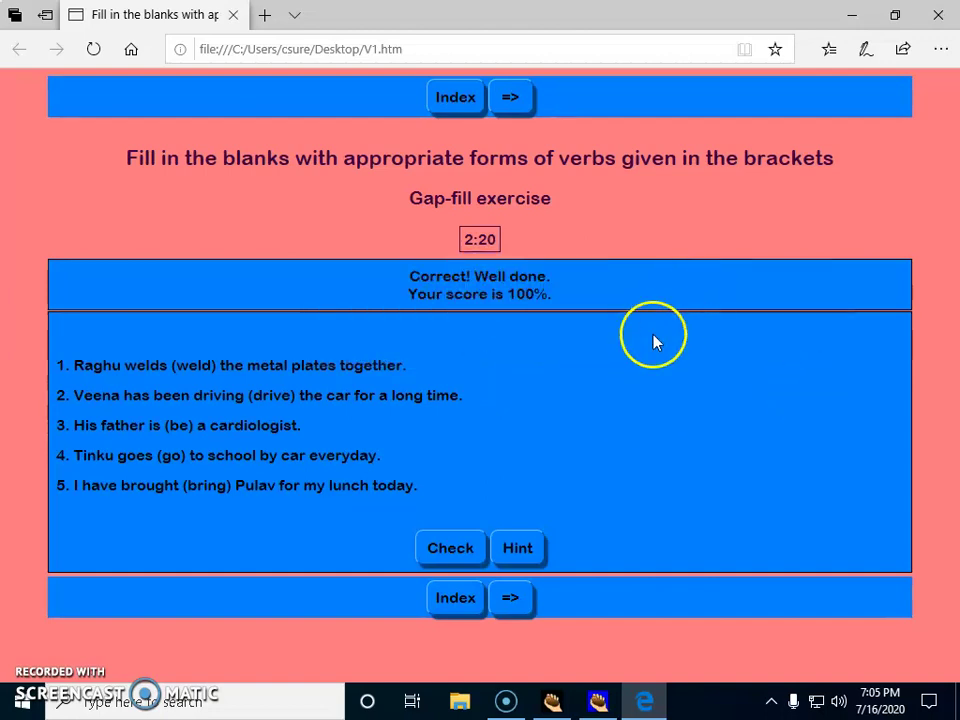
click(902, 53)
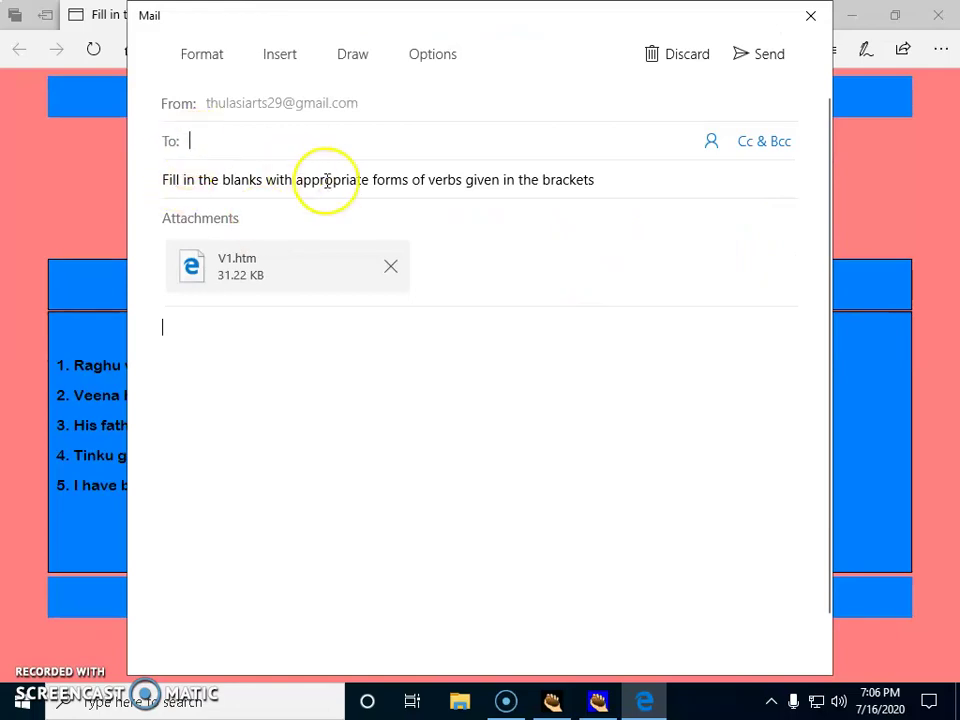
Step: Address the message to the suggested contact and send it with V1.htm attached
text(prof)
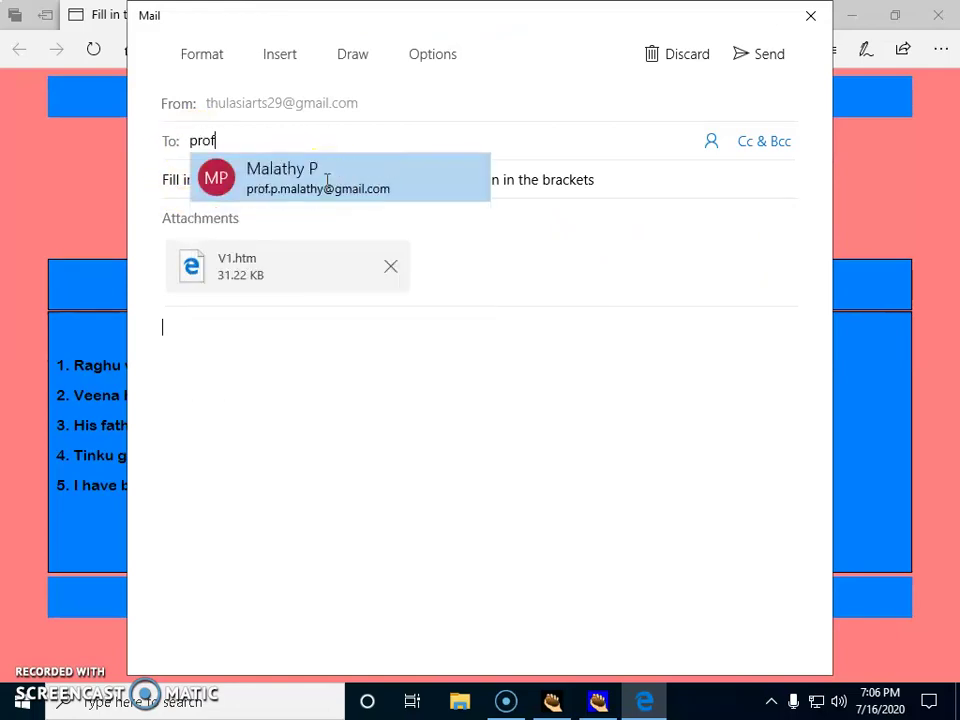
click(326, 179)
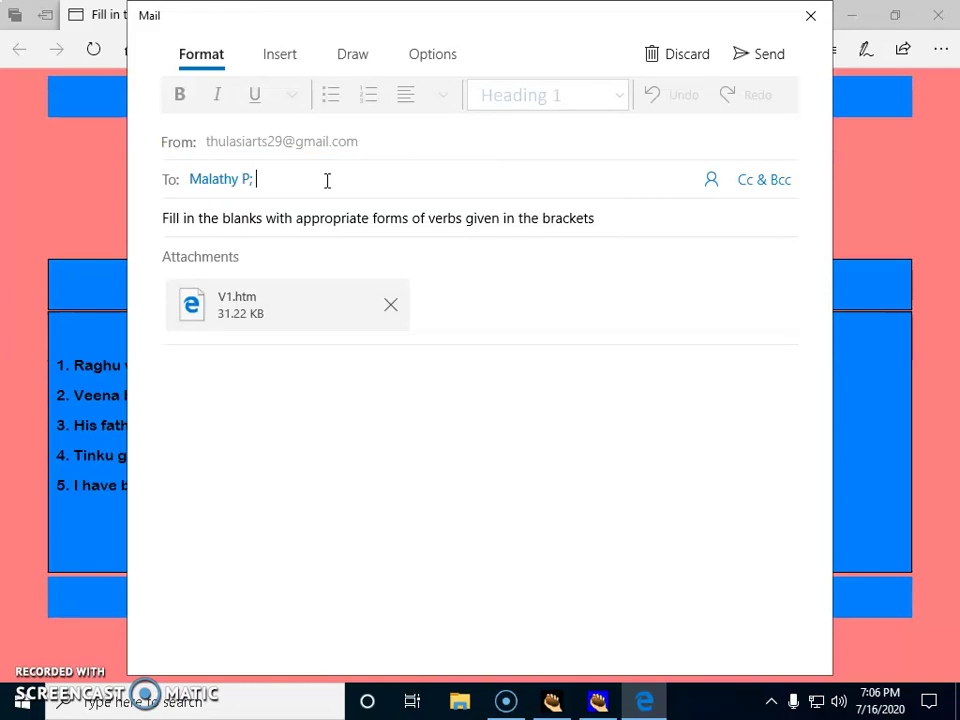
click(762, 58)
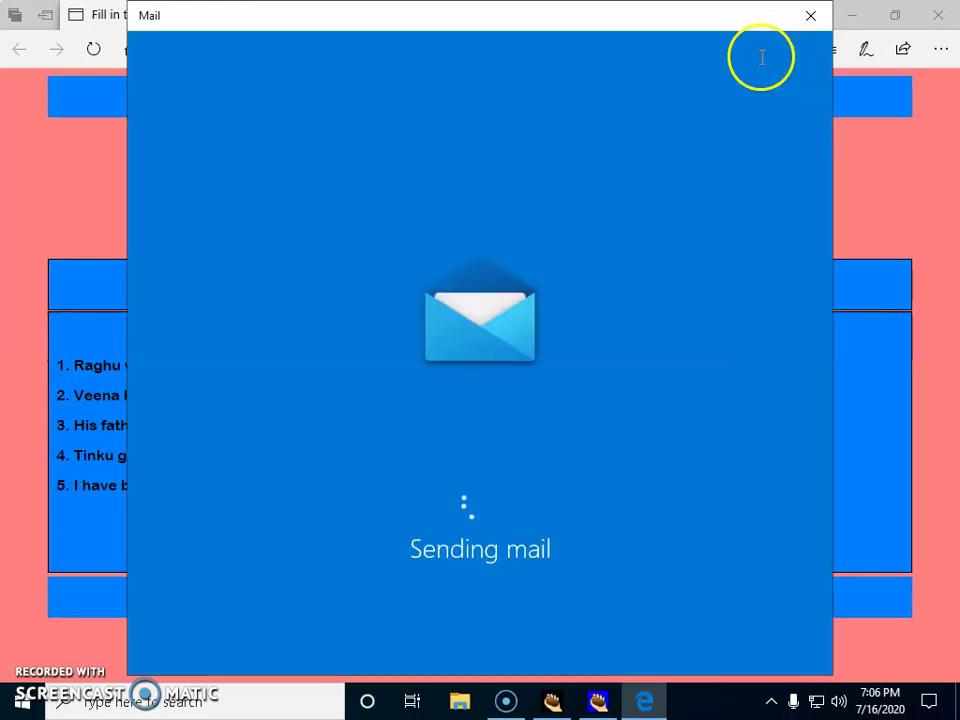